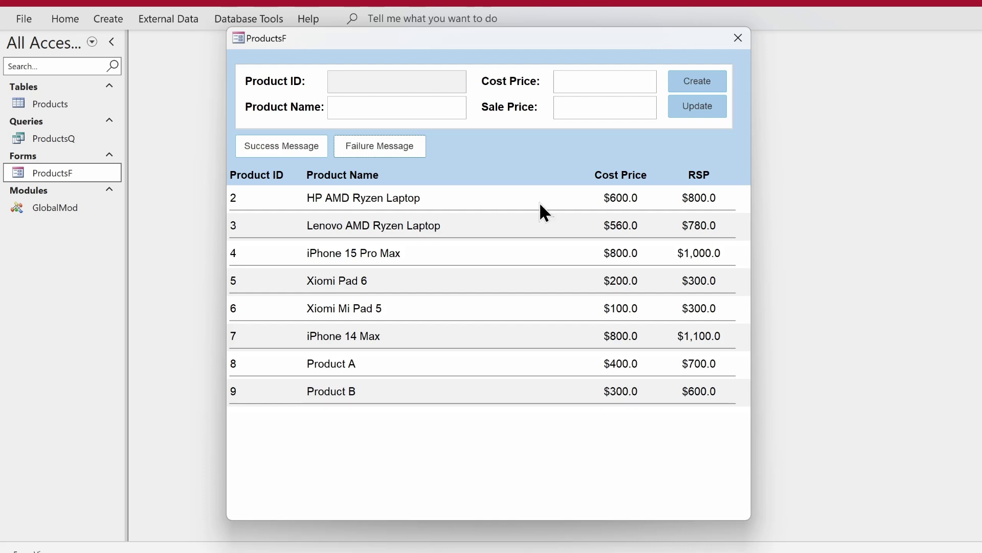
Move the ProductsF window higher and show the green success banner in its footer
click(284, 140)
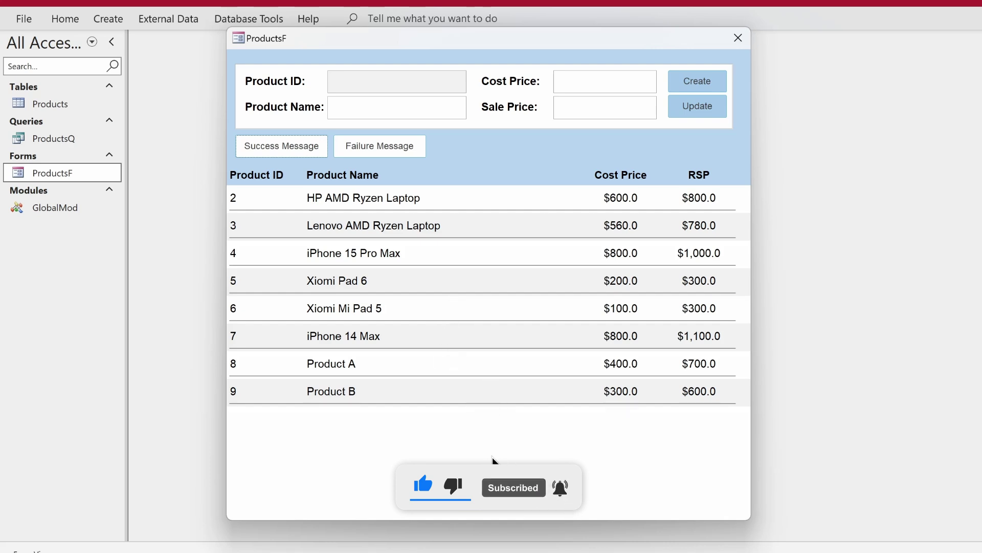
click(307, 149)
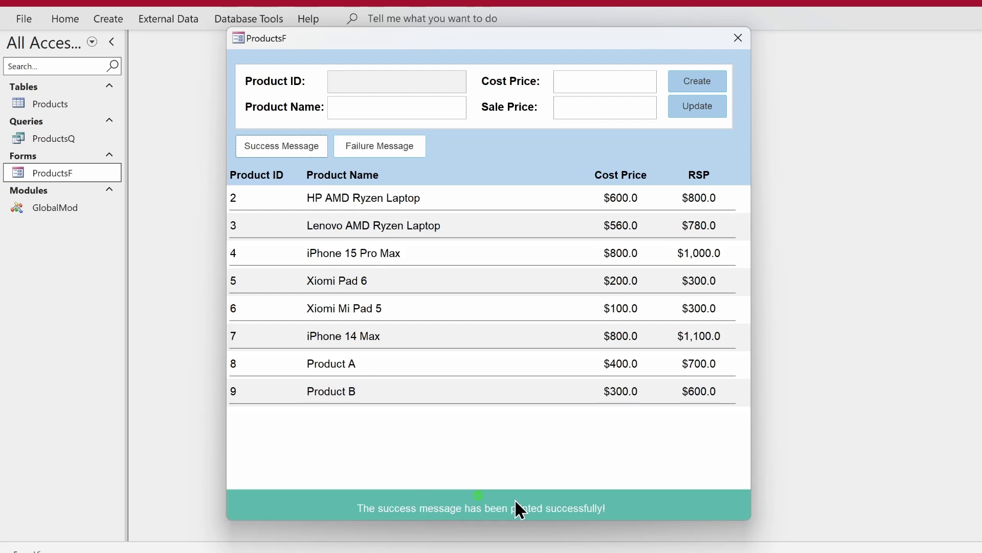
click(459, 502)
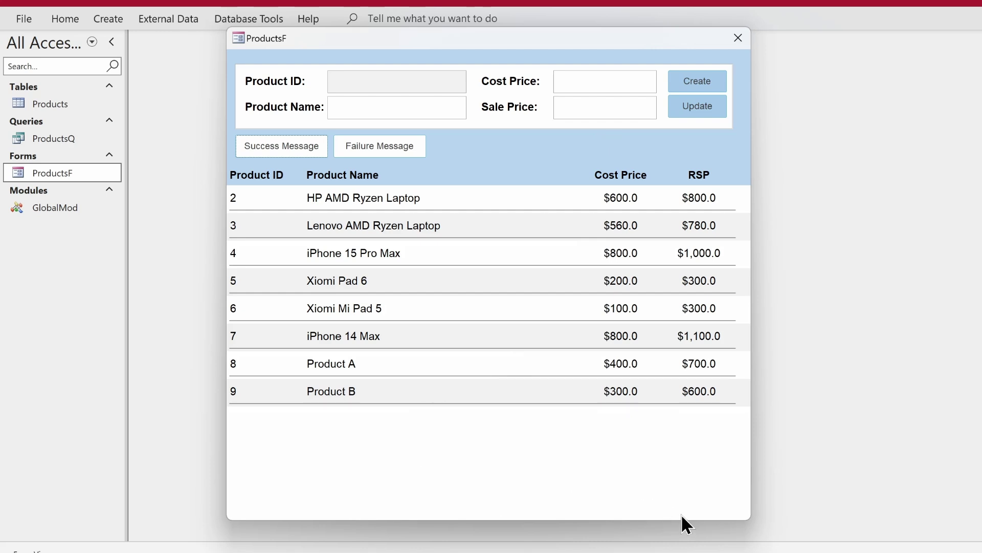
drag(496, 43, 496, 17)
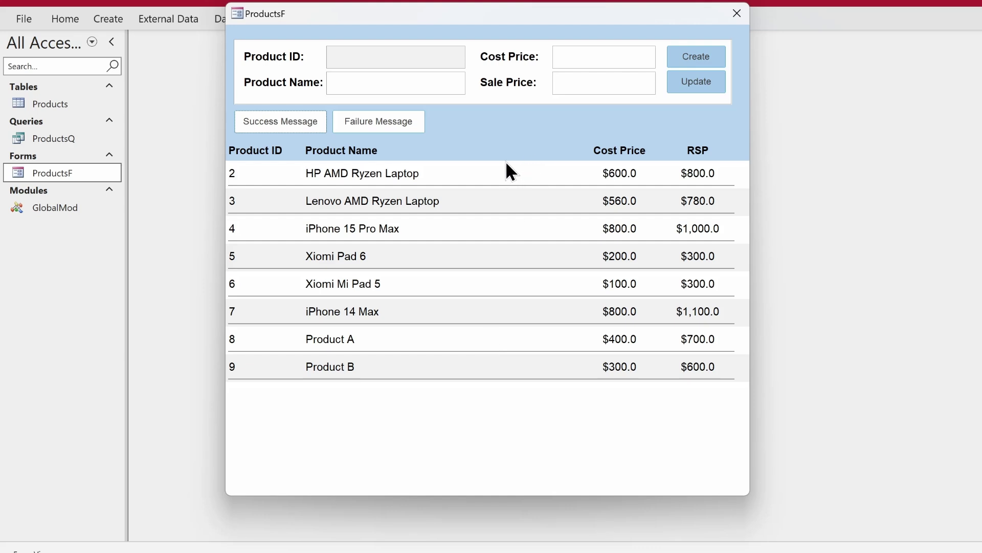
click(287, 121)
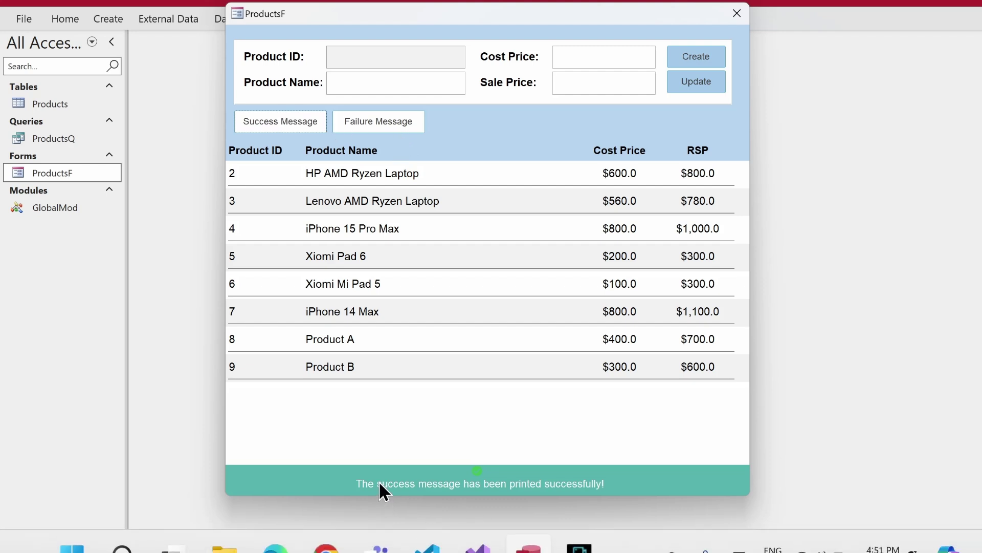
click(295, 124)
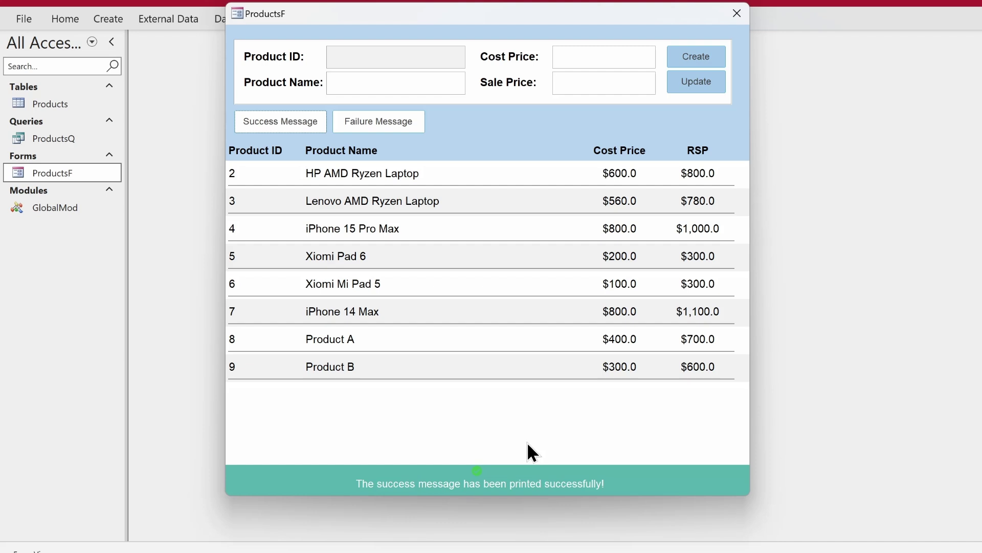
Switch ProductsF to Design View and open the btnSuccess On Click code
right_click(540, 117)
click(551, 164)
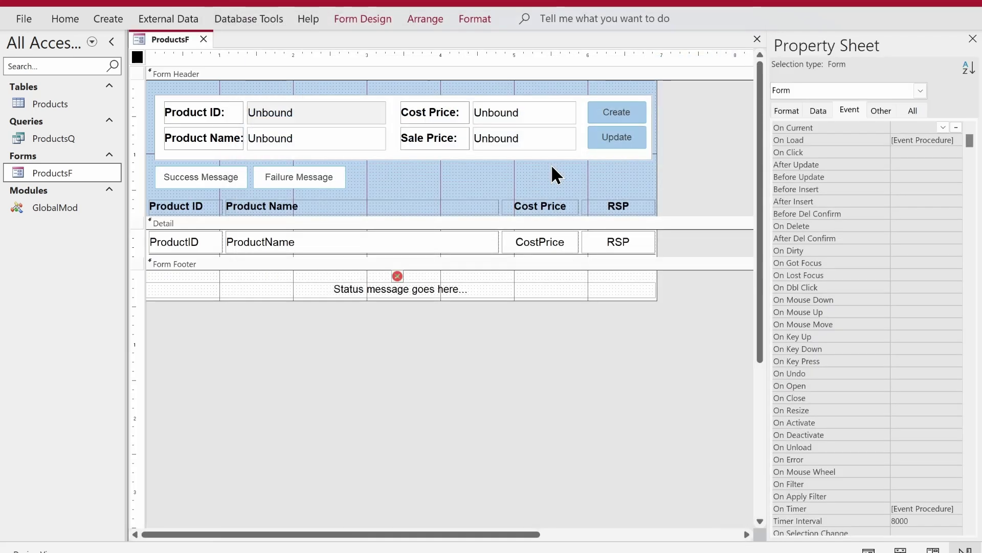
click(210, 177)
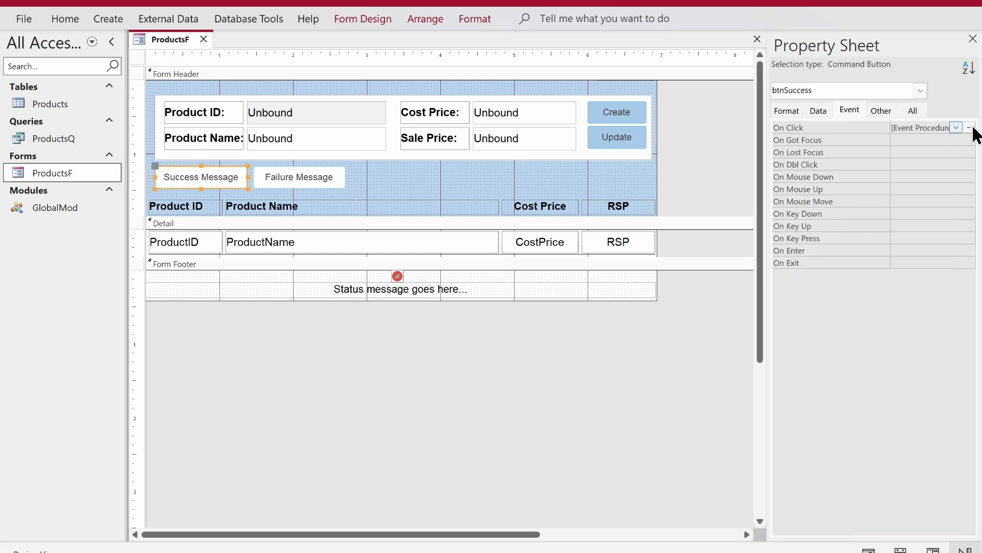
click(971, 128)
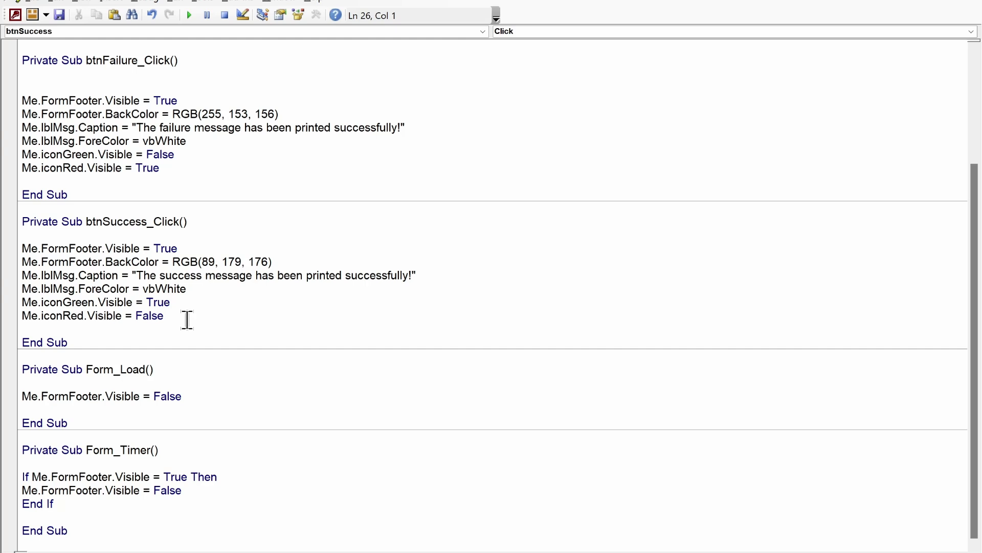
Cut the six status-message lines from btnSuccess_Click and close the VBA editor
drag(164, 315, 19, 248)
key(ctrl+c)
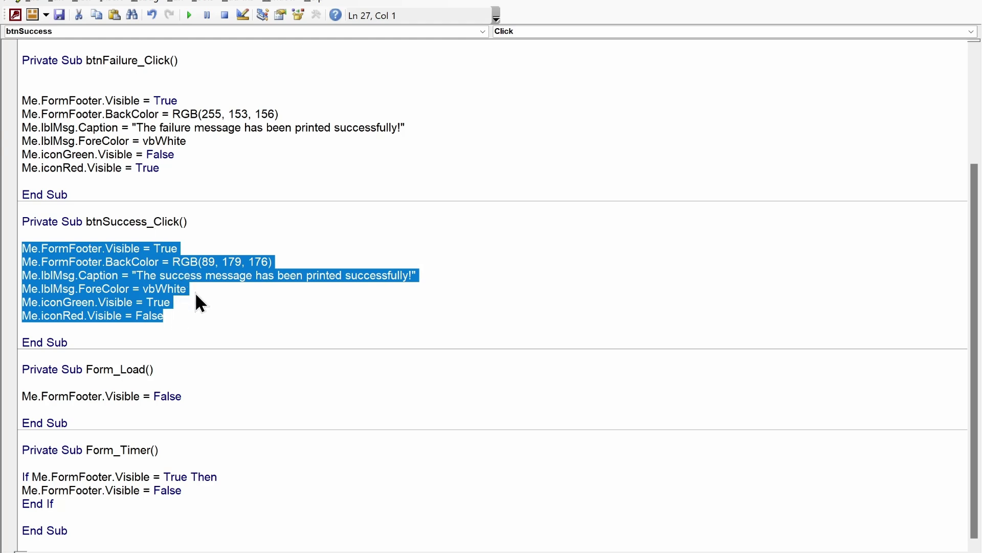
right_click(143, 289)
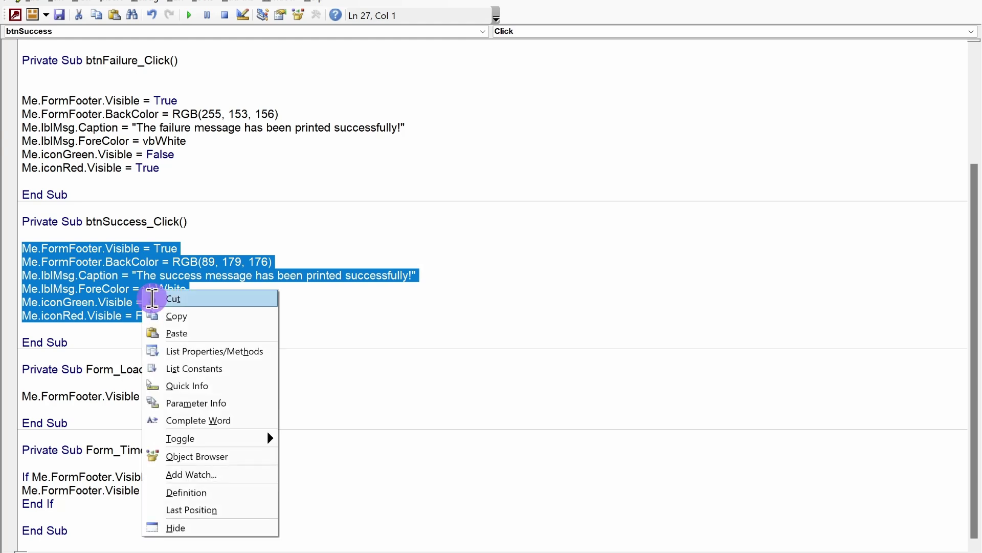
click(152, 299)
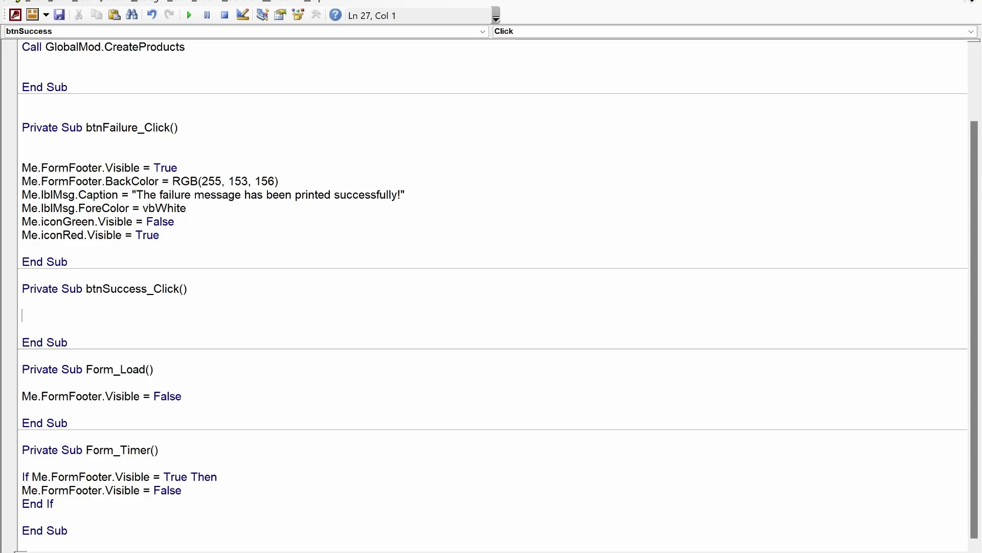
click(972, 1)
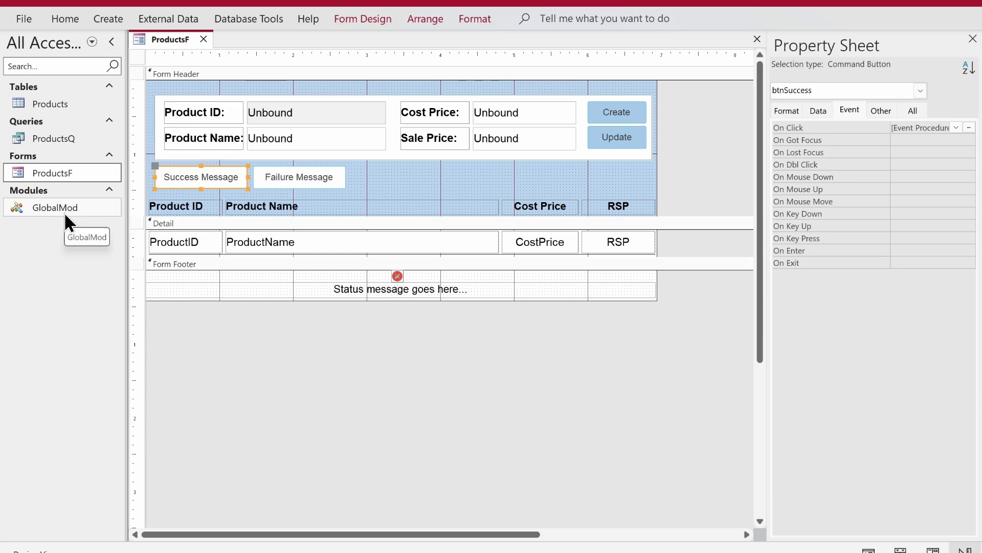
Declare Public Function successMsg above CreateProducts in GlobalMod and paste the six status lines into it
double_click(60, 205)
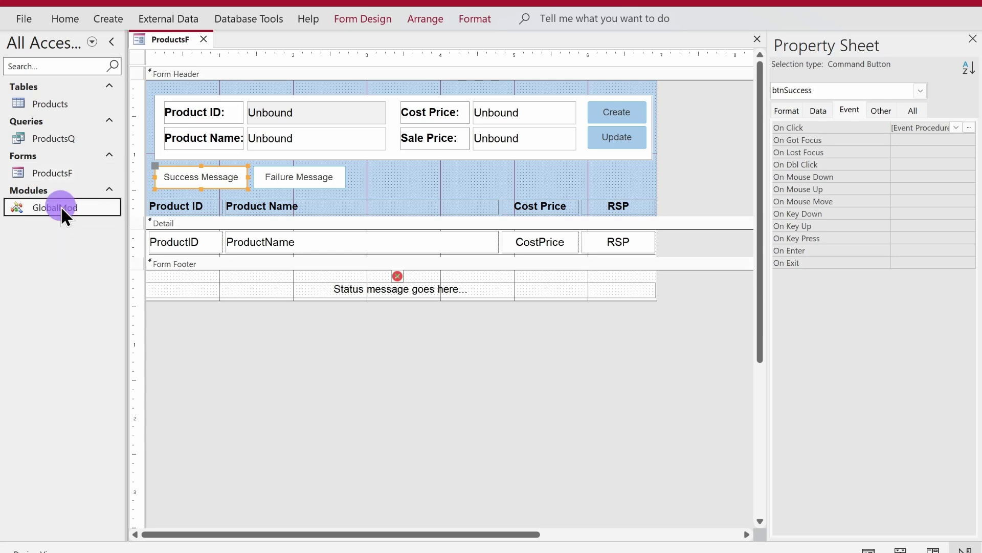
key(Return)
key(Return)
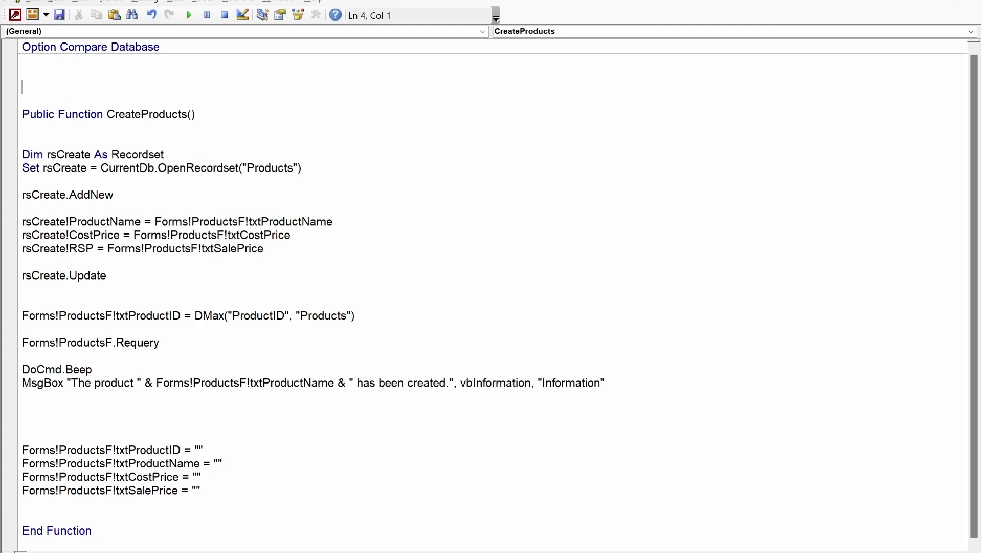
key(Return)
key(Return)
key(Return)
key(Return)
key(Up)
key(Up)
key(Up)
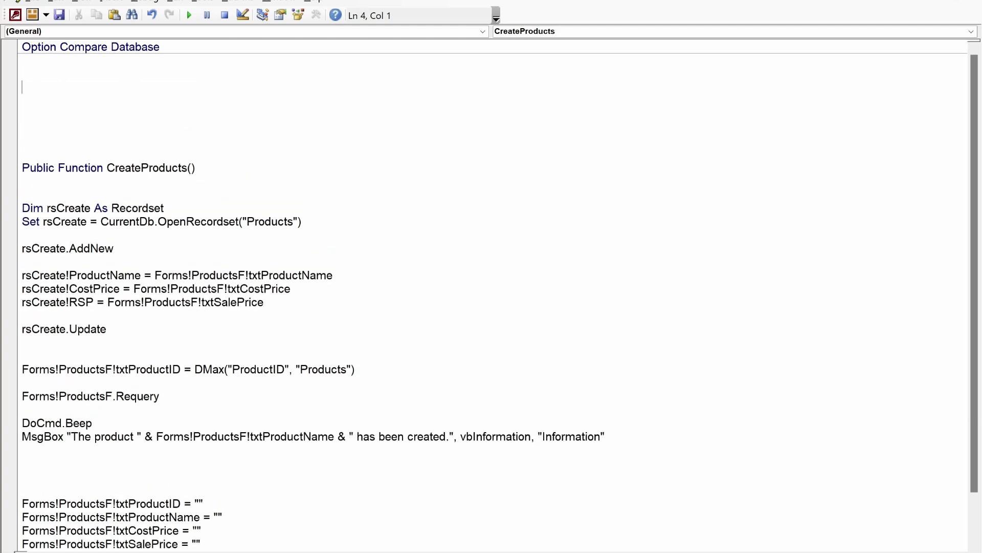
text(public f)
text(unction s)
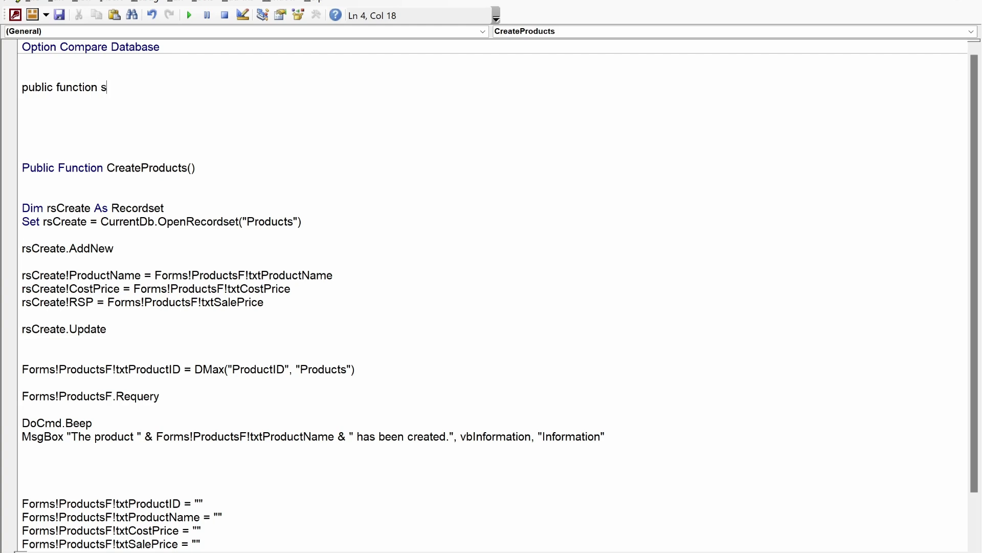
text(uccessMs)
key(Return)
key(Return)
key(Return)
key(Return)
key(Return)
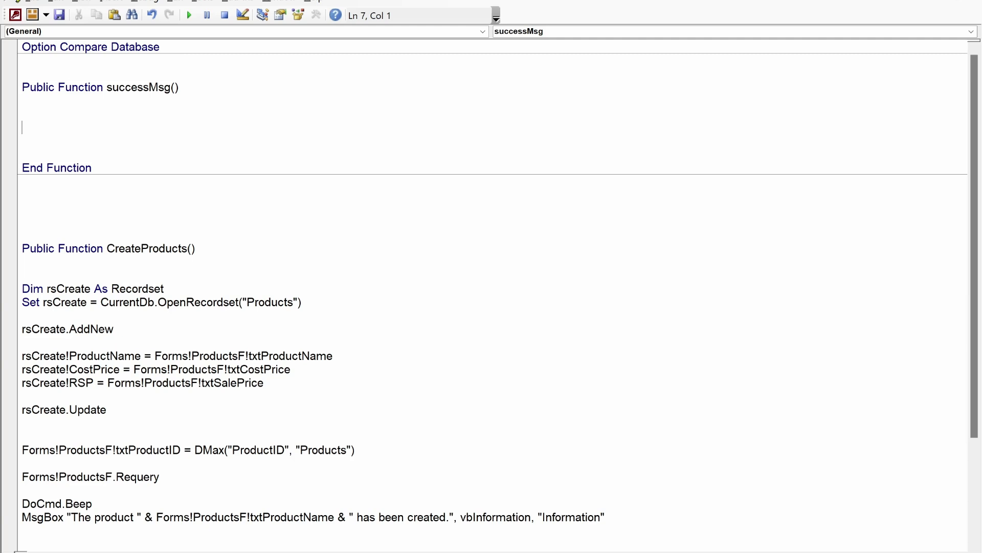
key(ctrl+v)
click(139, 299)
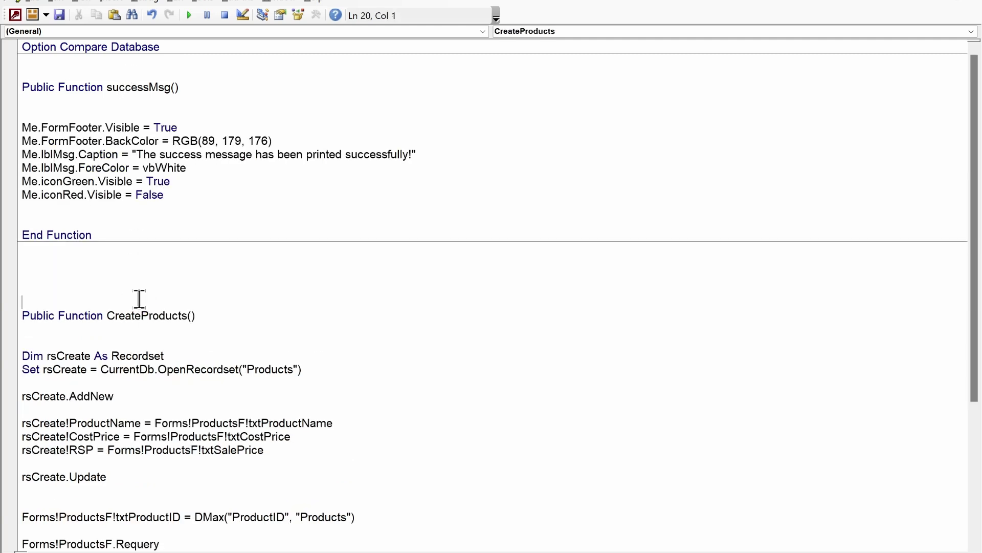
key(BackSpace)
key(BackSpace)
key(BackSpace)
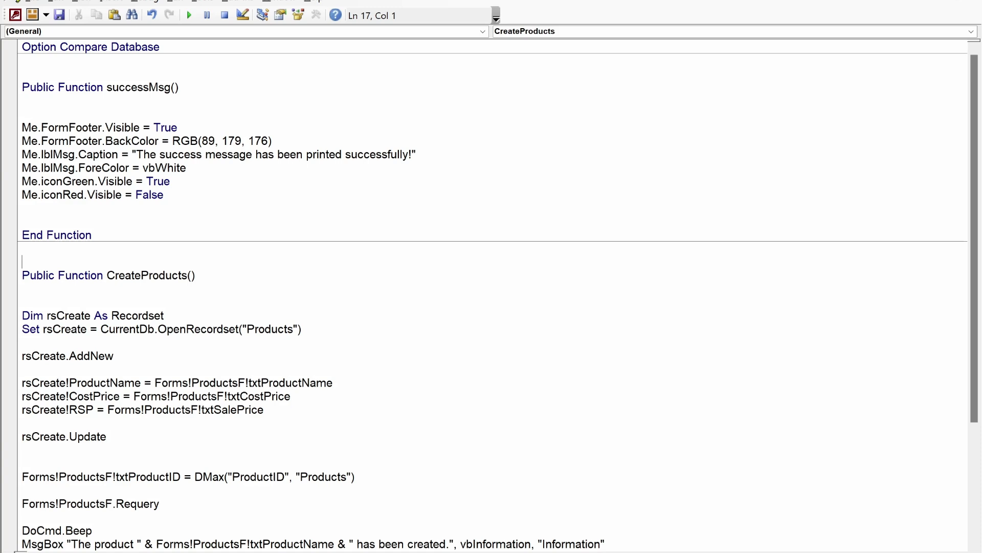
Rewrite the first line as Screen.ActiveForm.FormFooter.Visible in place of Me
click(41, 127)
drag(42, 127, 31, 127)
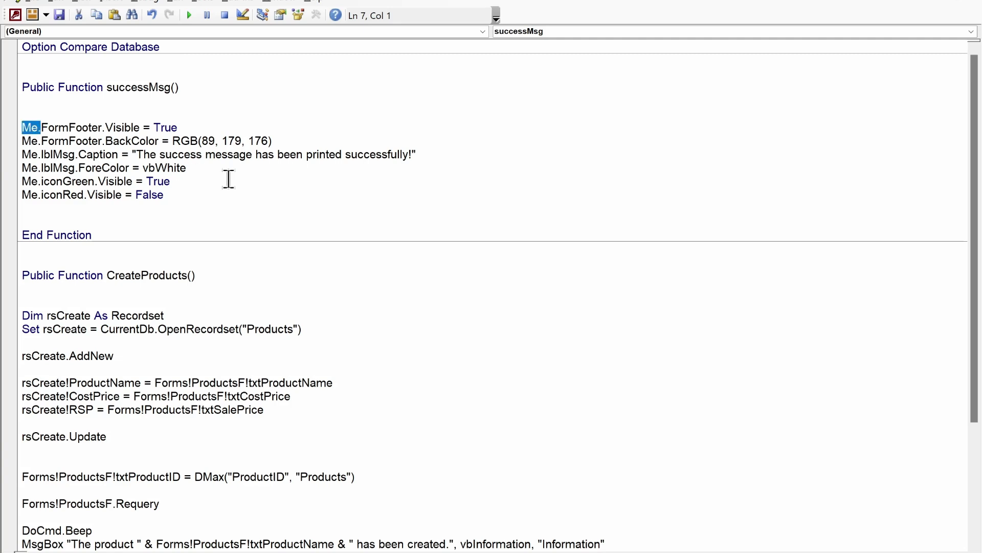
text(screemn)
key(BackSpace)
key(BackSpace)
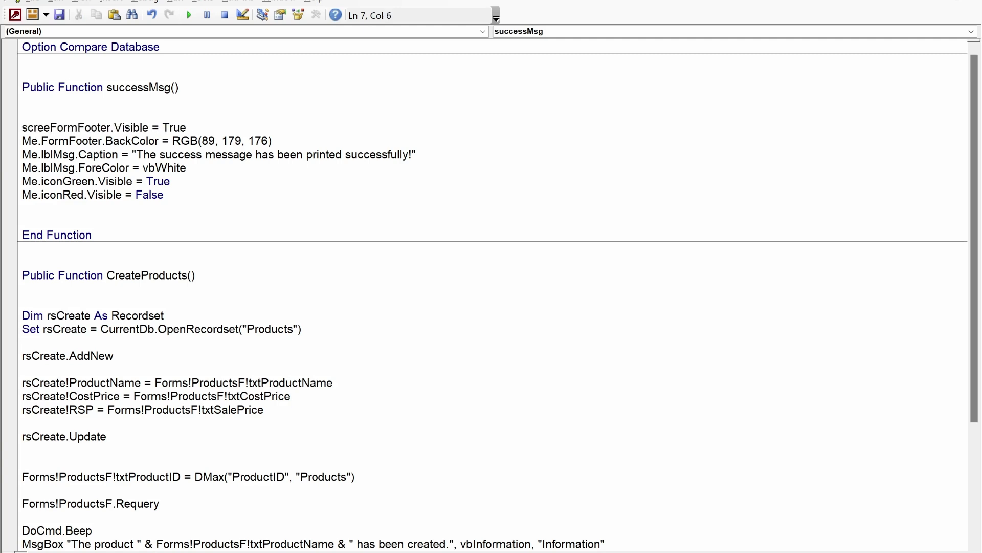
text(n)
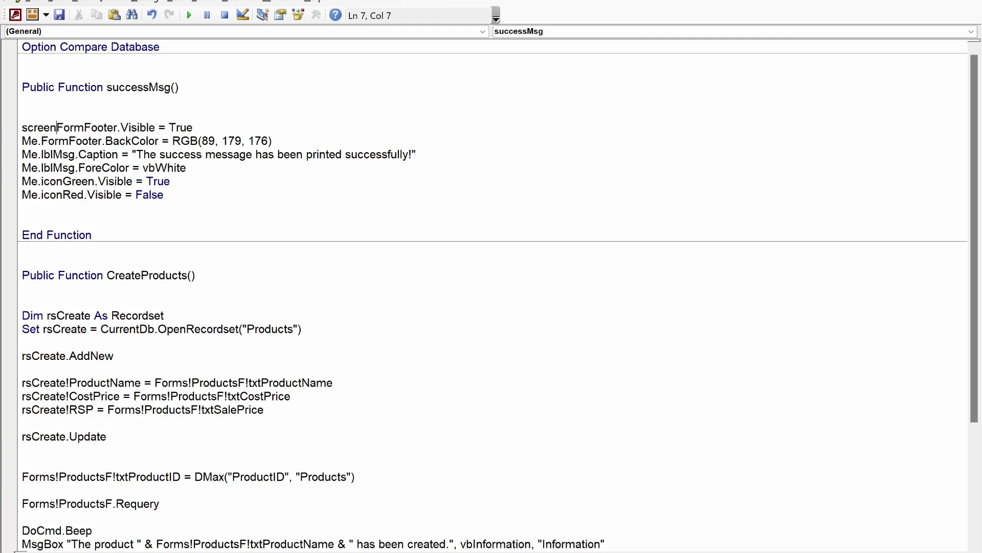
text(.acti)
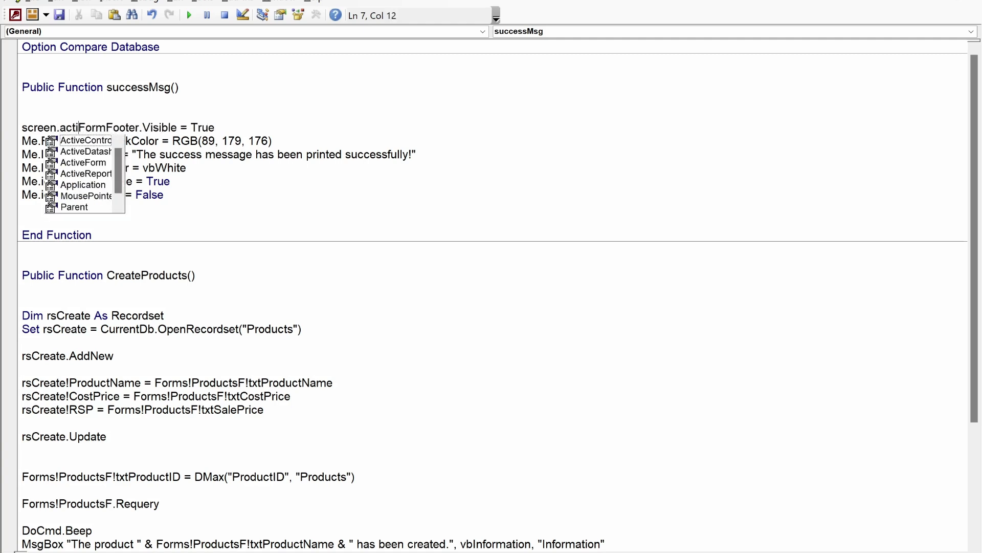
text(ve)
key(Down)
key(Down)
key(Down)
key(Tab)
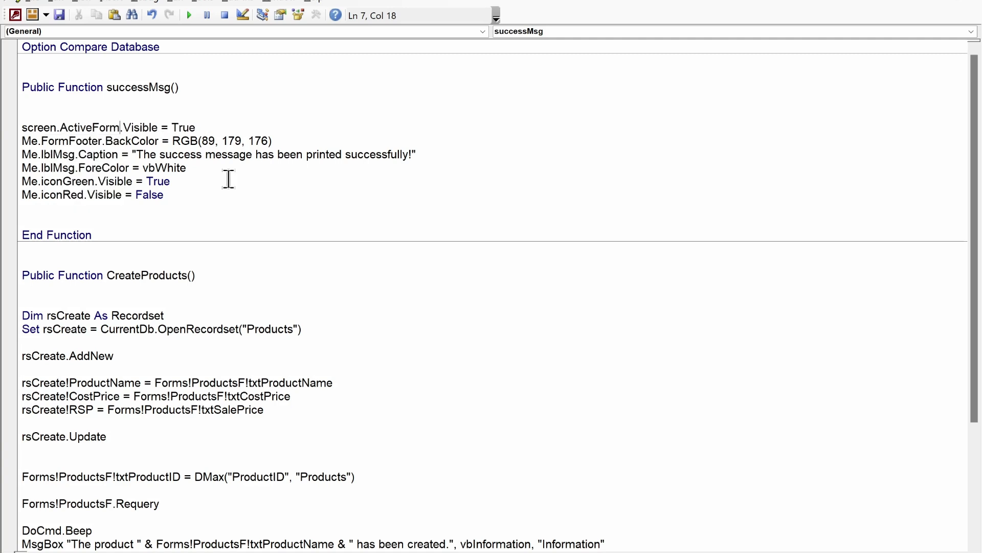
text(.for)
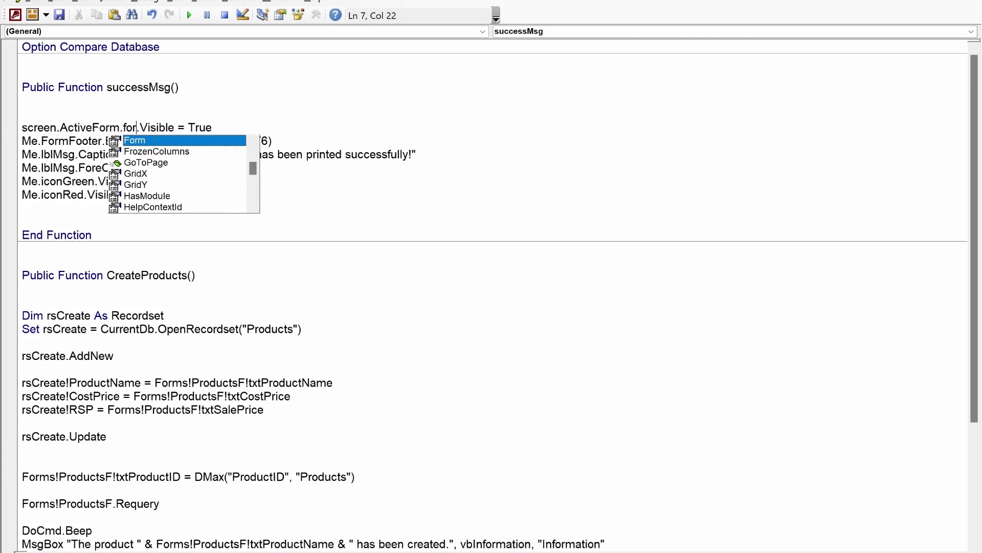
text(.)
key(BackSpace)
text(fo)
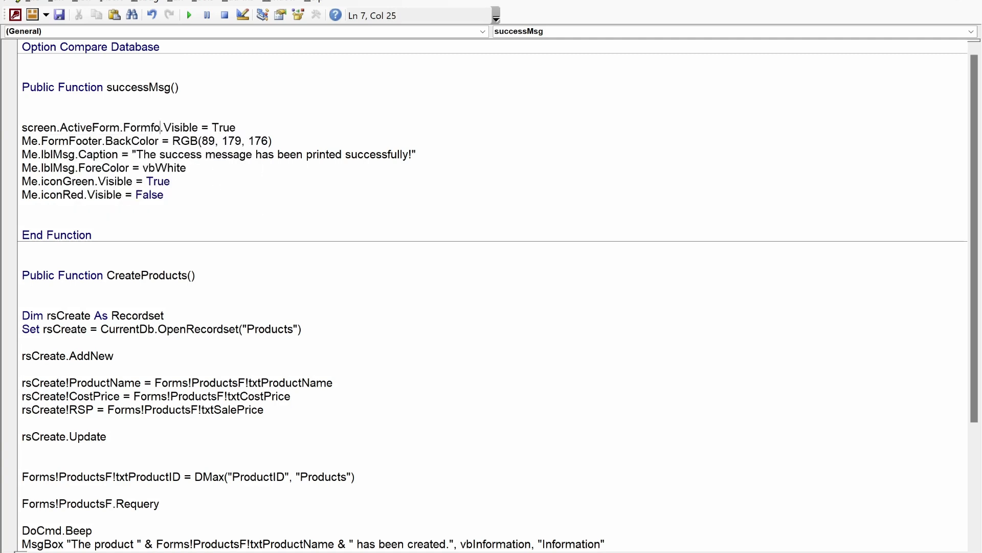
text(oter)
key(Down)
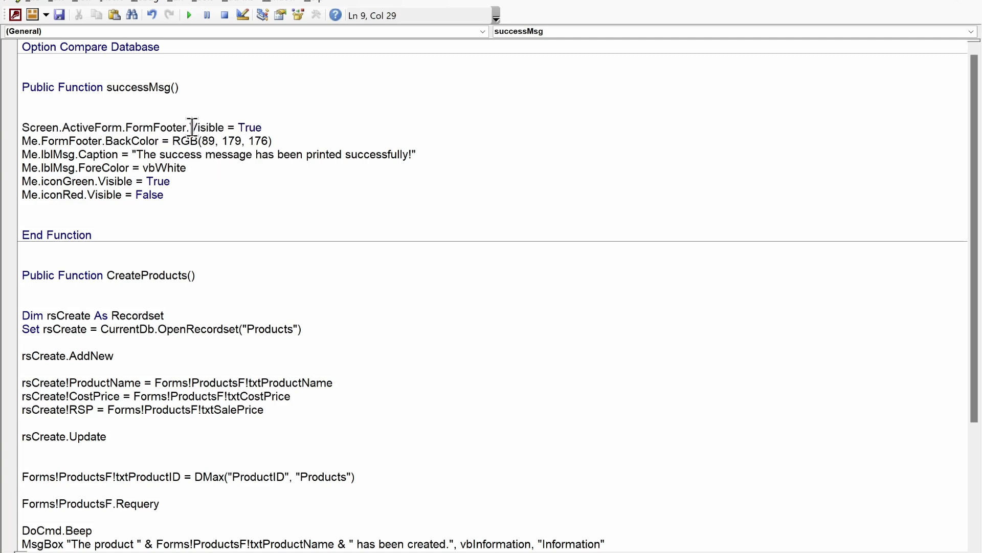
Point the BackColor line at Screen.ActiveForm.FormFooter instead of Me.FormFooter
drag(190, 128, 23, 127)
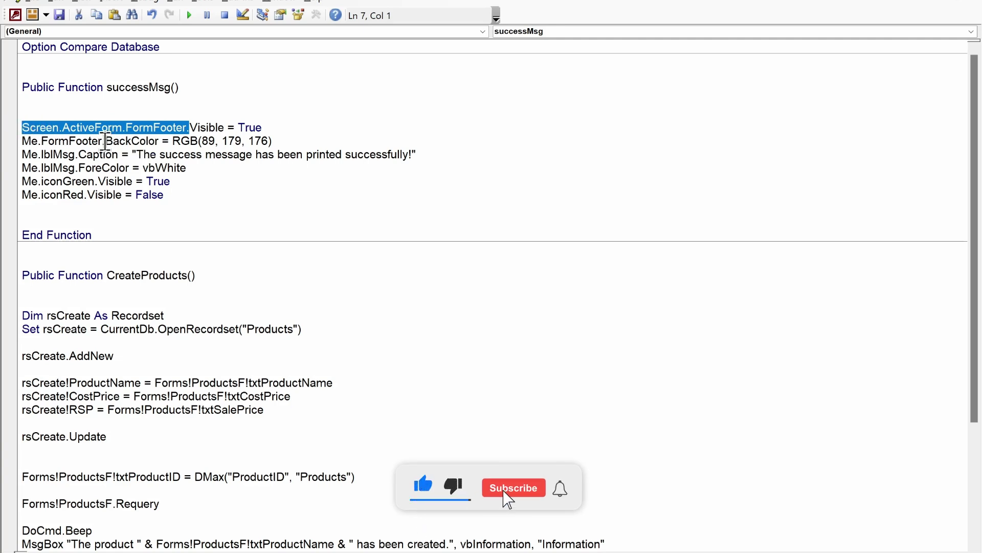
drag(105, 141, 20, 141)
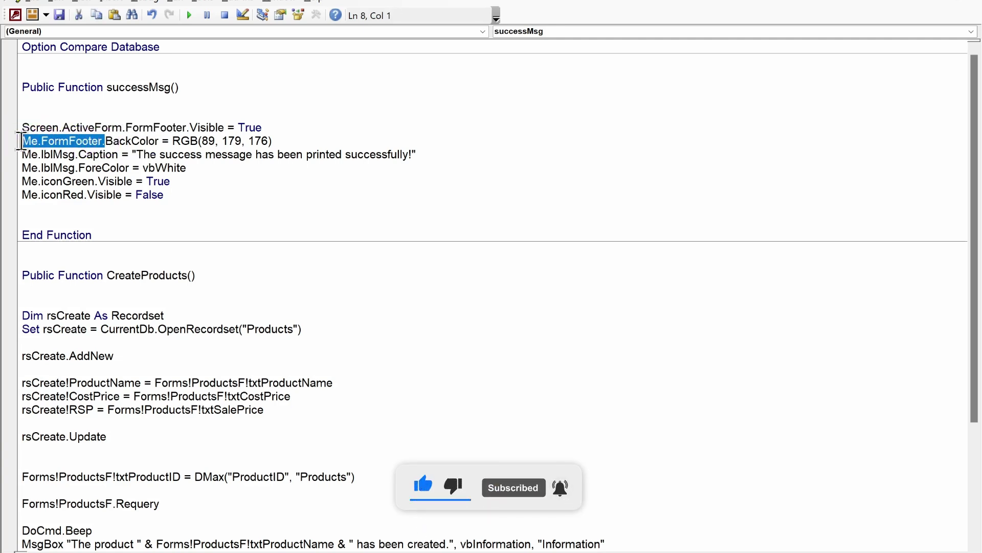
text(Screen.ActiveForm.FormFooter.)
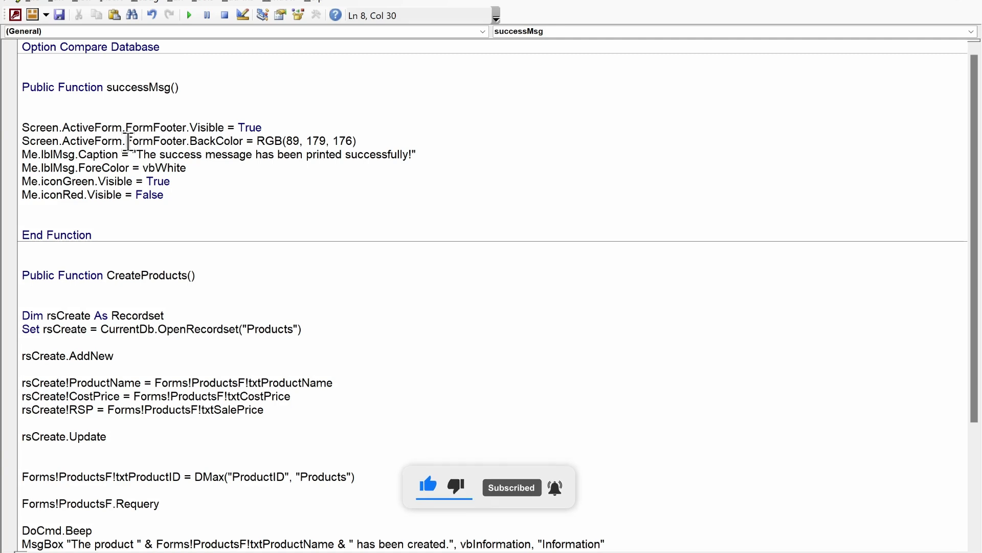
drag(395, 141, 23, 127)
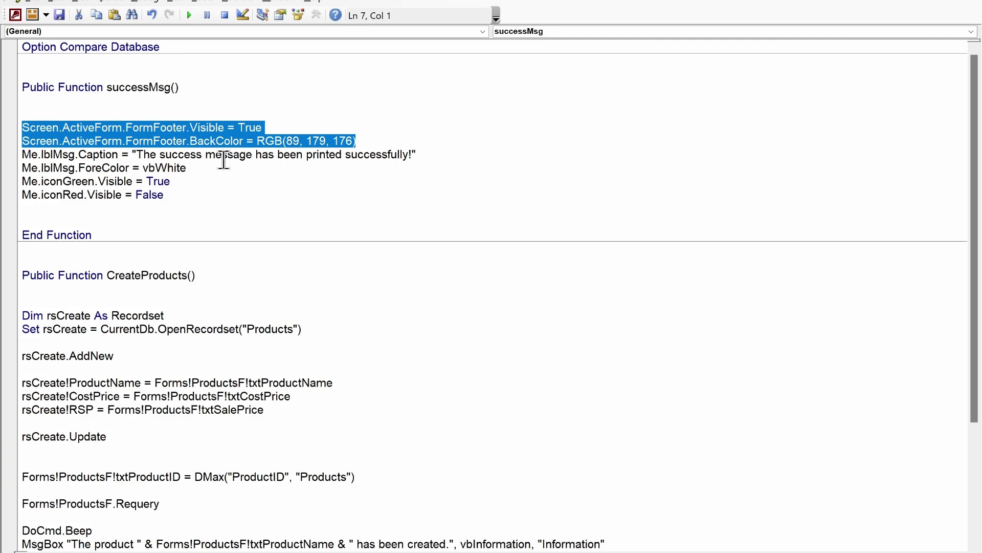
click(113, 155)
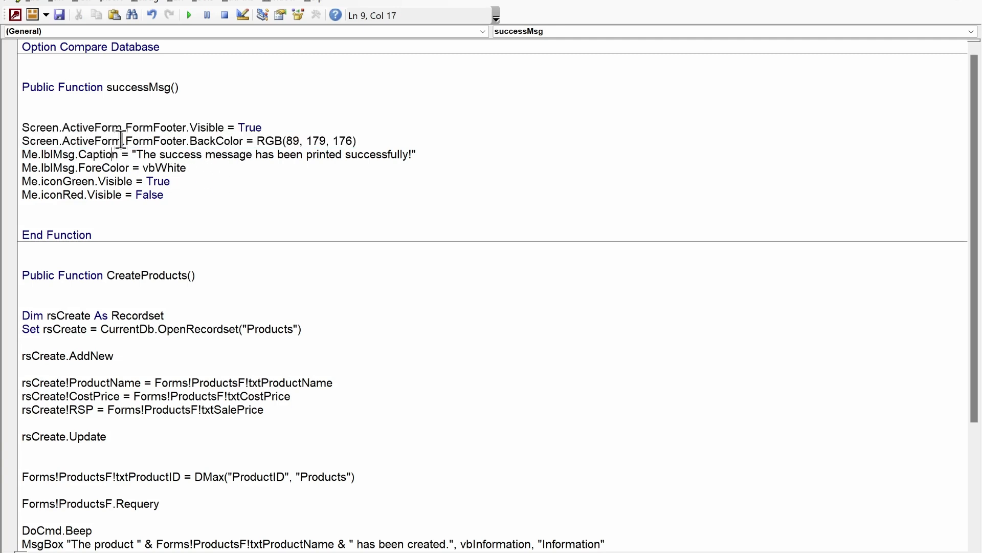
Replace Me with Screen.ActiveForm on the lblMsg Caption and ForeColor lines
drag(125, 141, 23, 141)
key(ctrl+c)
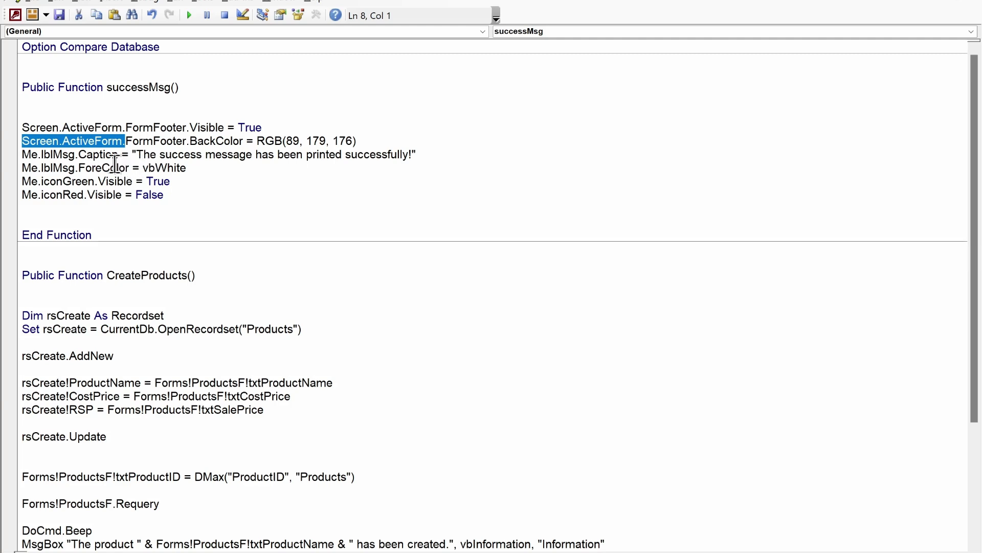
click(29, 159)
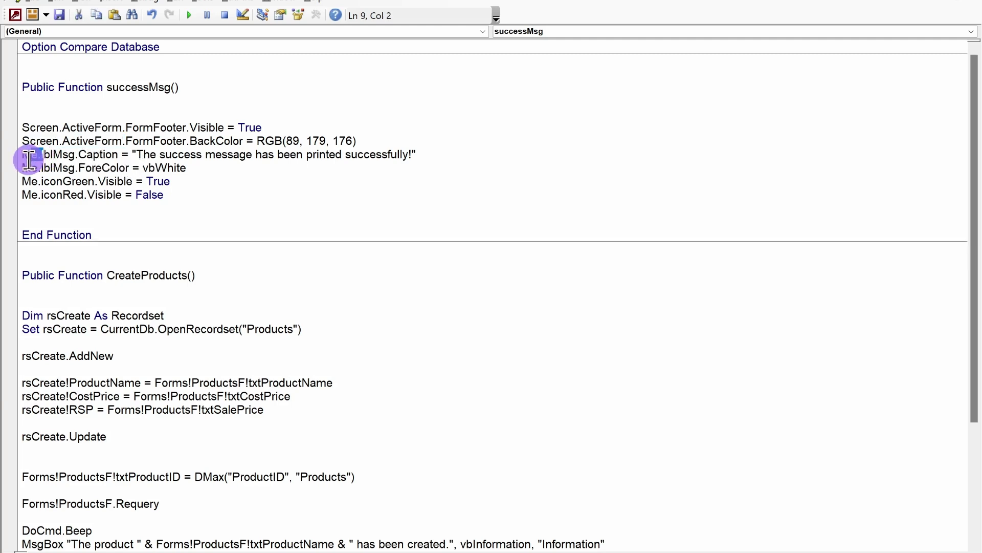
drag(29, 159, 17, 161)
key(ctrl+v)
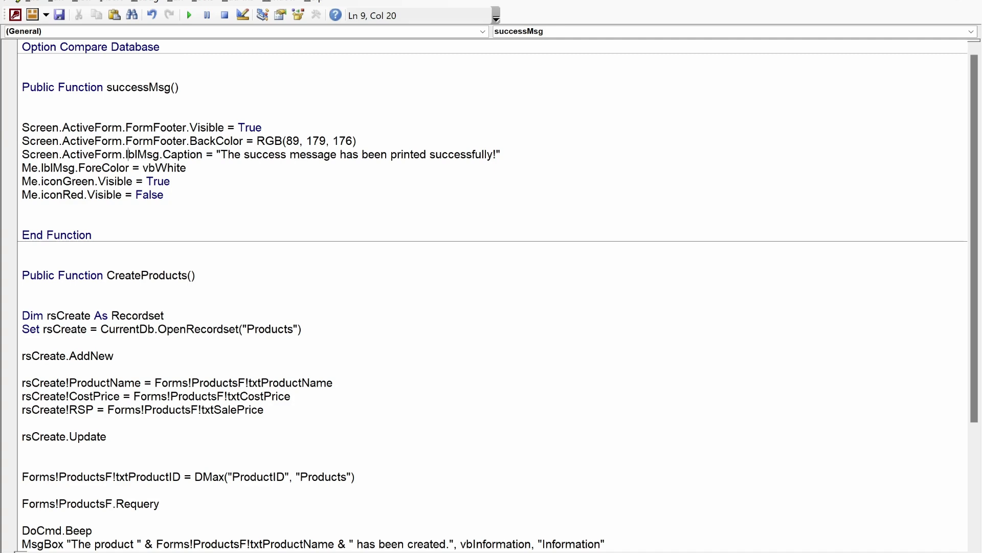
key(Down)
click(41, 168)
drag(42, 169, 10, 169)
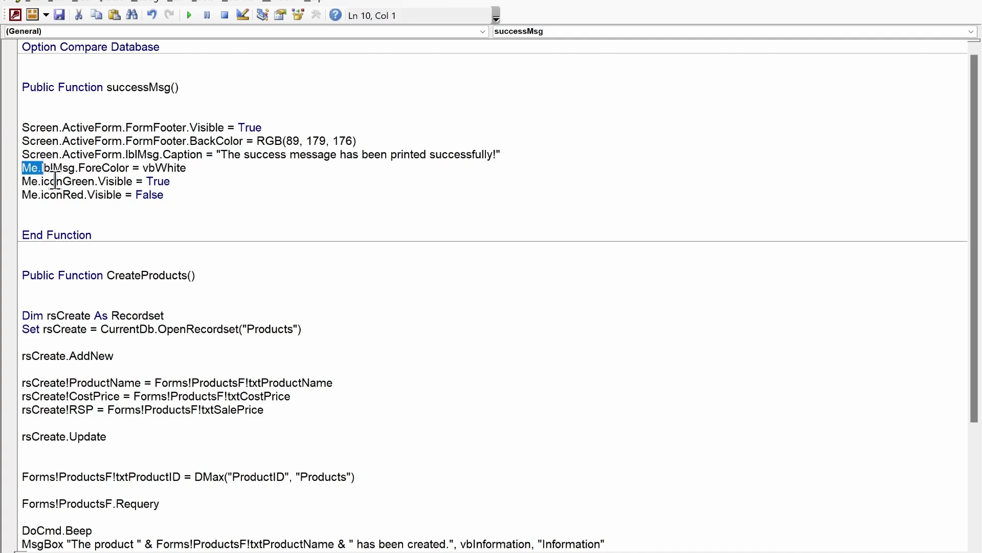
key(ctrl+v)
key(Right)
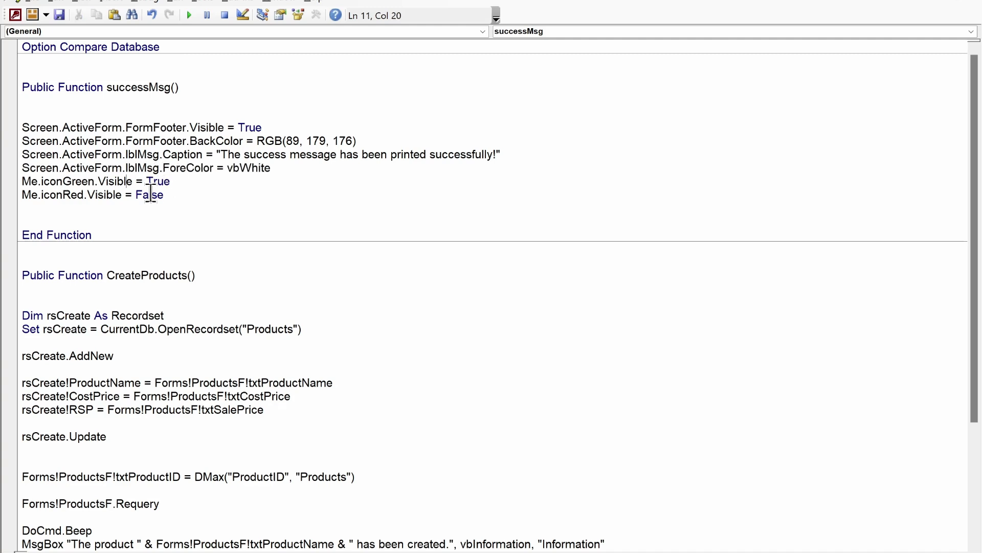
Replace Me with Screen.ActiveForm on the iconGreen and iconRed lines
drag(41, 181, 26, 183)
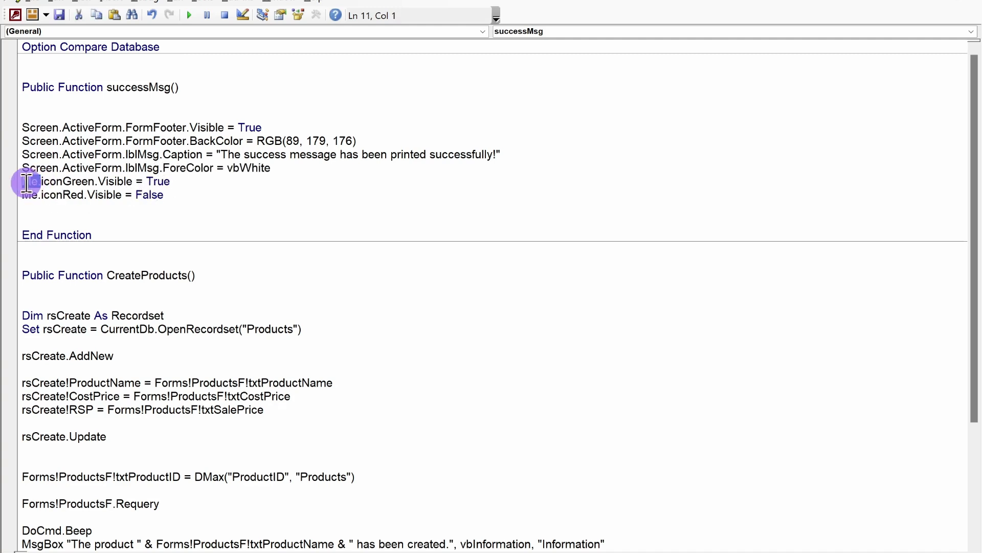
key(ctrl+v)
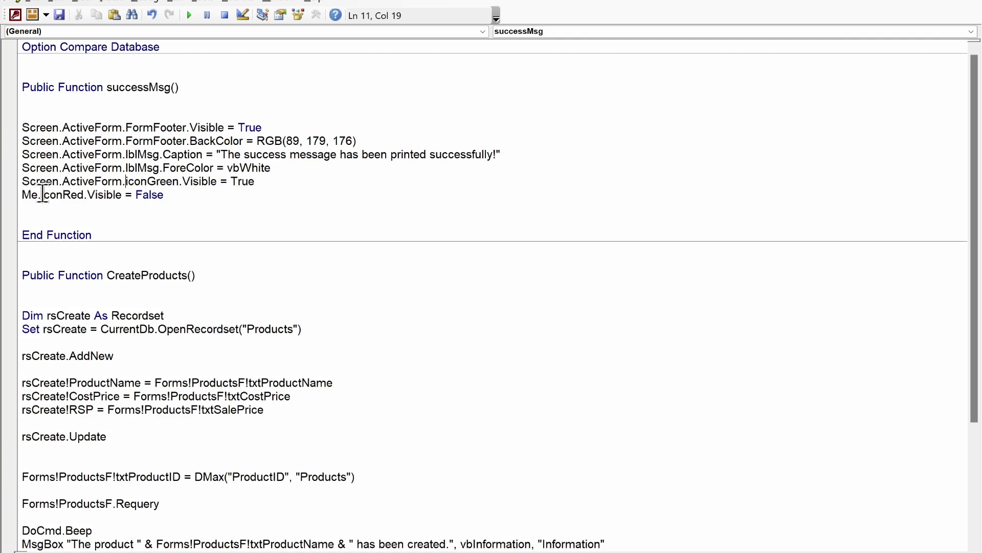
drag(41, 195, 17, 196)
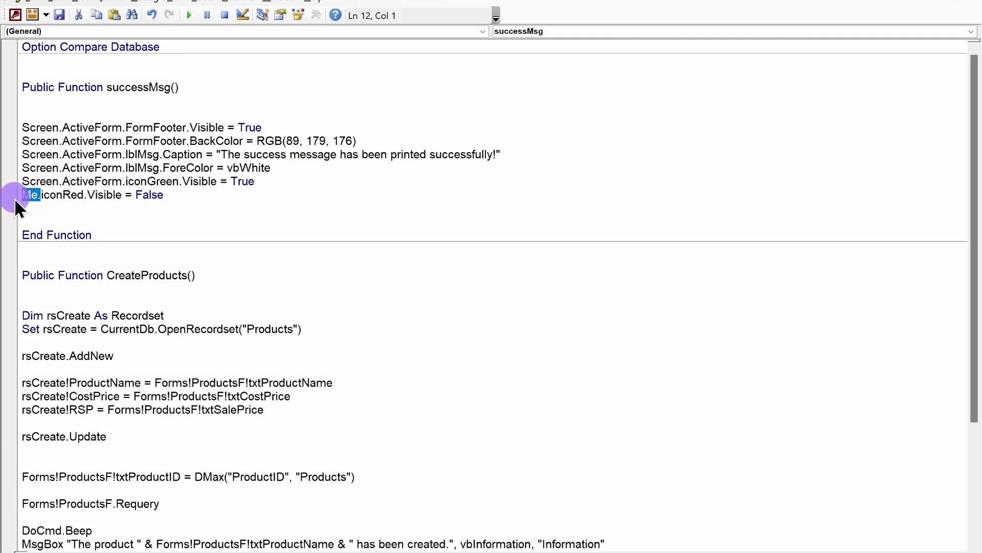
key(ctrl+v)
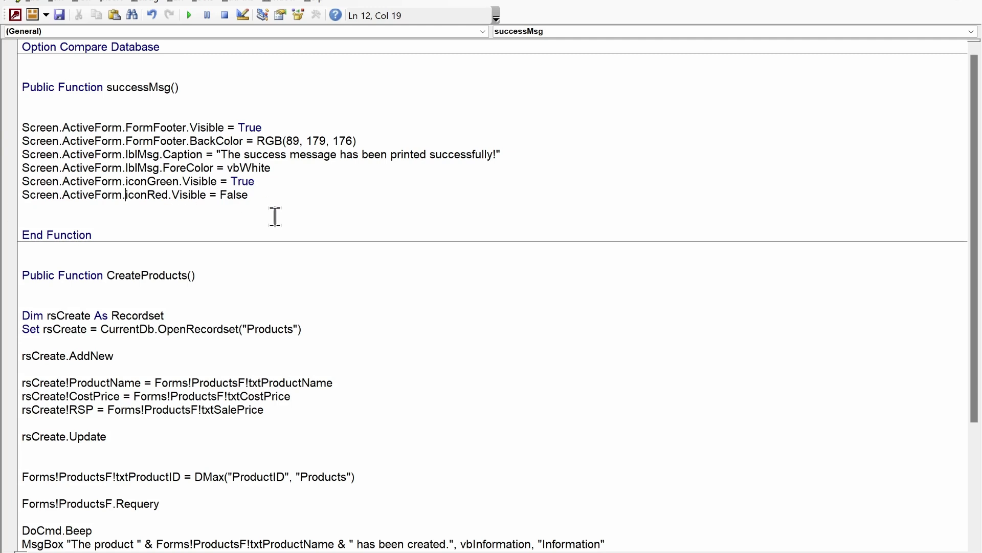
click(272, 217)
Save GlobalMod and ProductsF, then delete the extra blank lines in successMsg
key(ctrl+s)
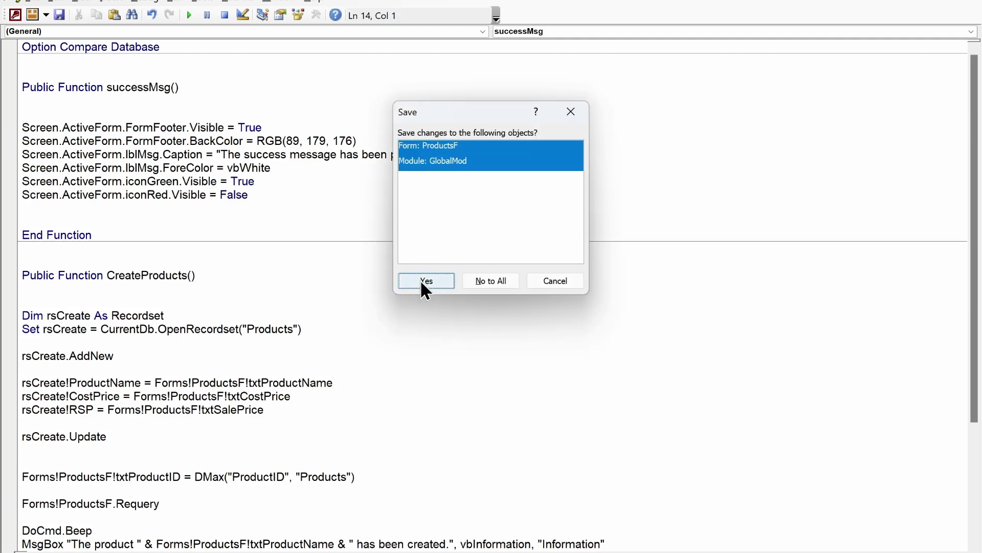
click(423, 284)
click(197, 115)
key(BackSpace)
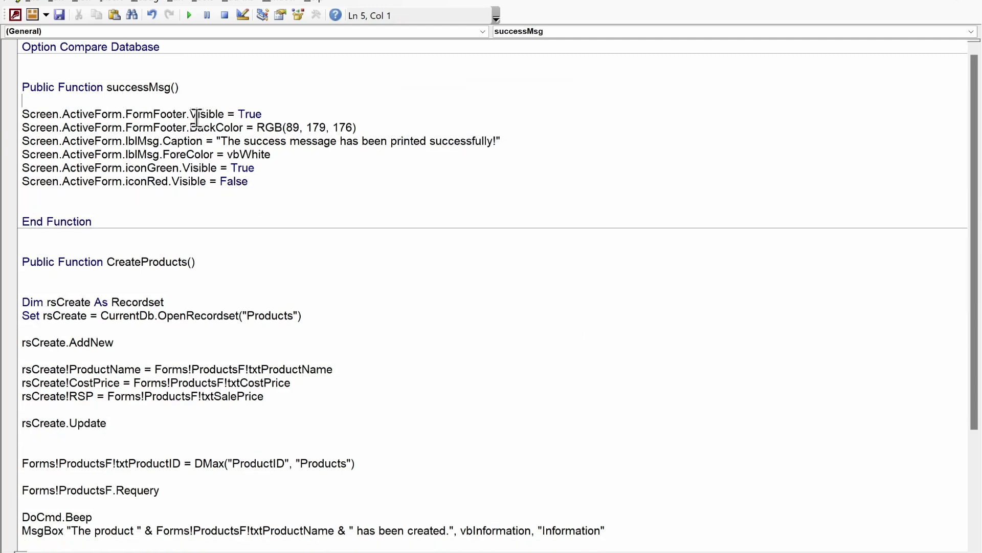
click(157, 192)
key(BackSpace)
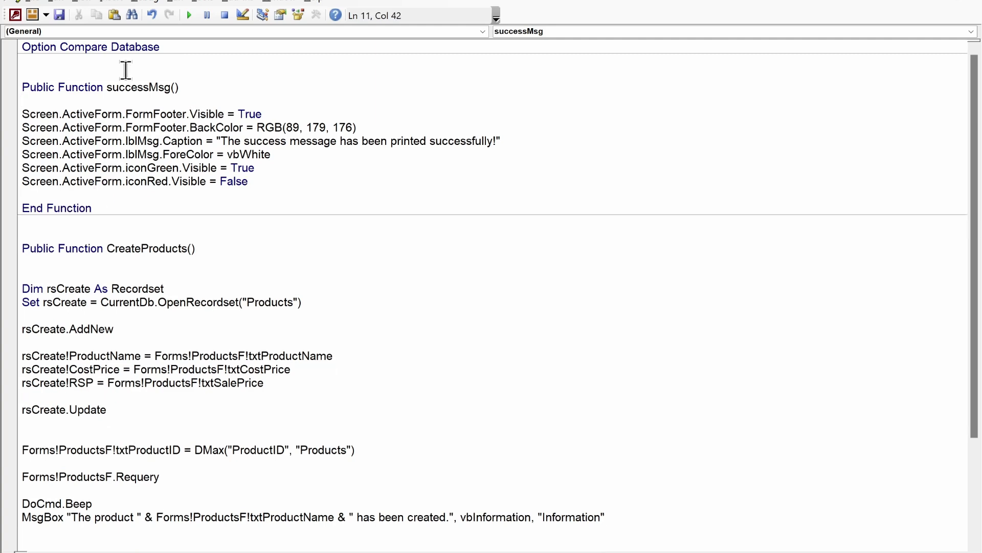
Return from the VBA editor to the ProductsF design in Access
click(135, 2)
click(143, 9)
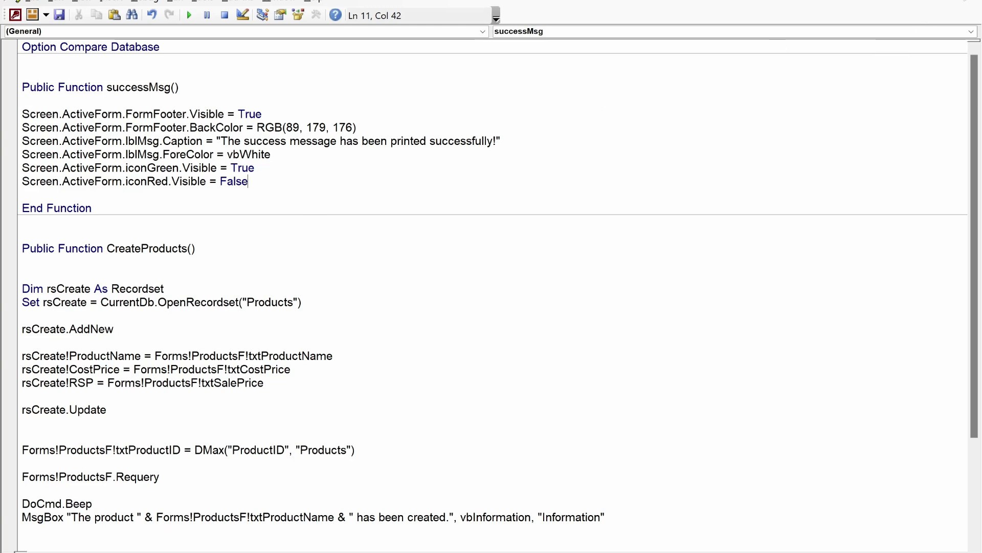
click(973, 3)
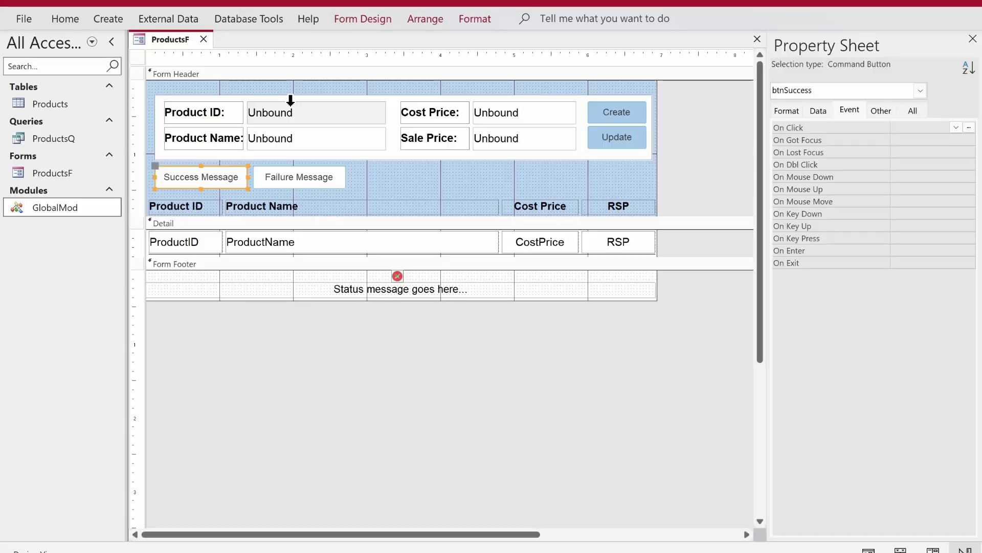
Switch ProductsF to Form View and reposition its window
right_click(150, 40)
click(193, 115)
drag(366, 65, 429, 54)
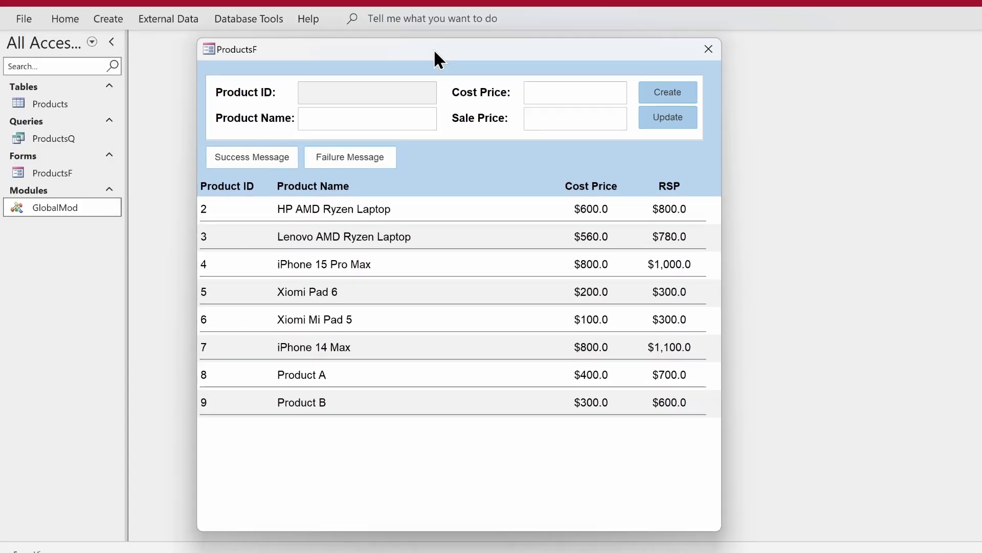
Create product HP Monitor 18 at 450 cost and 750 sale, dismissing the confirmation popup
text(HP Monitor 18)
text(450)
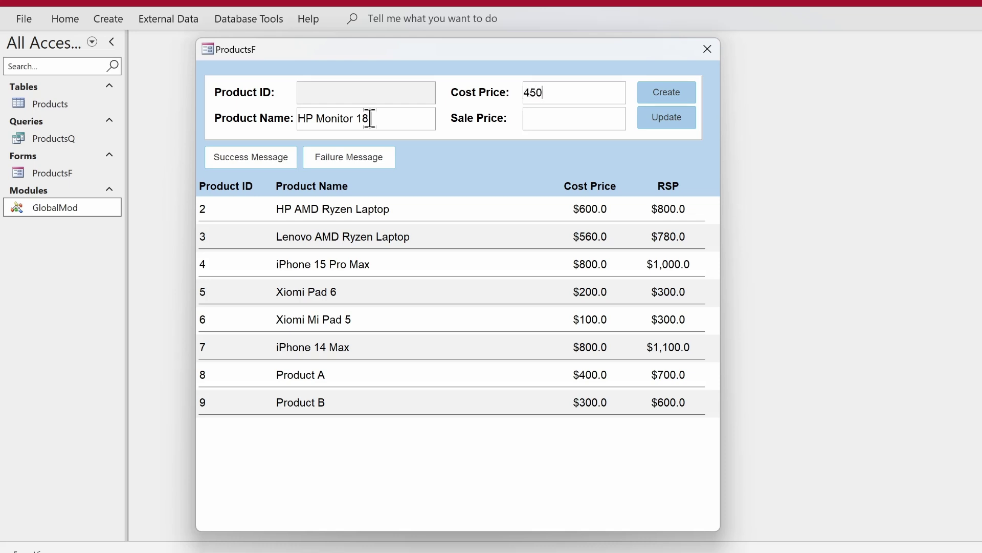
key(Tab)
text(0)
key(Tab)
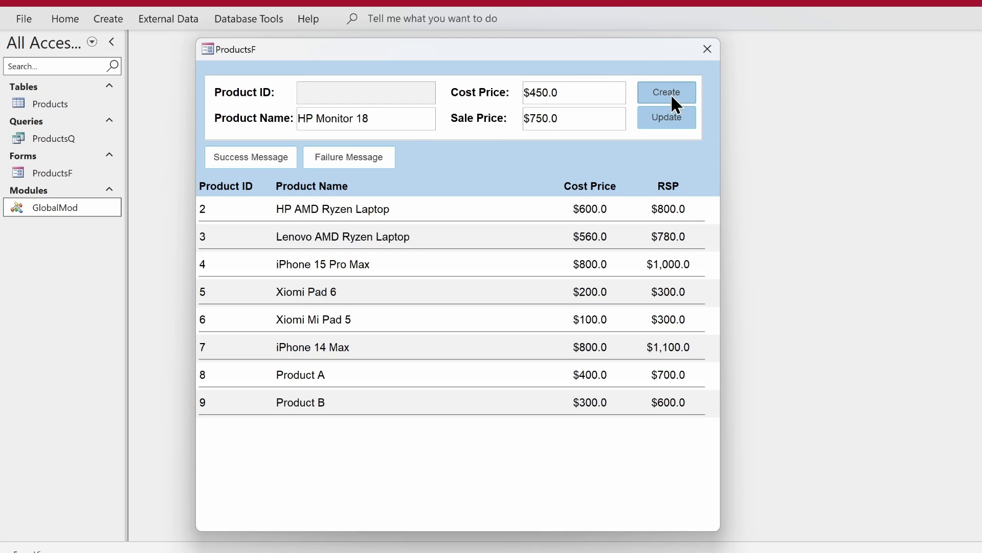
click(671, 94)
drag(540, 239, 486, 242)
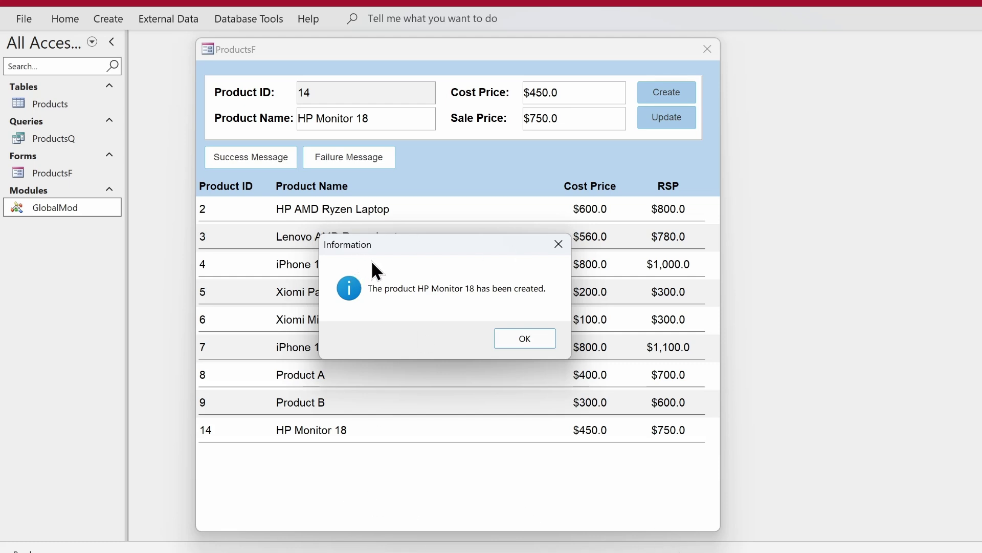
click(522, 334)
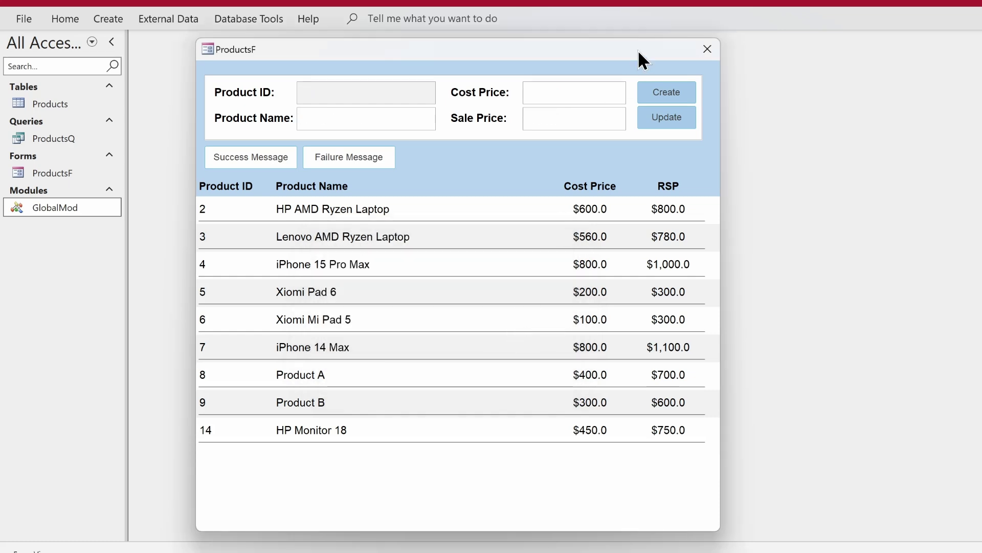
click(707, 49)
double_click(77, 206)
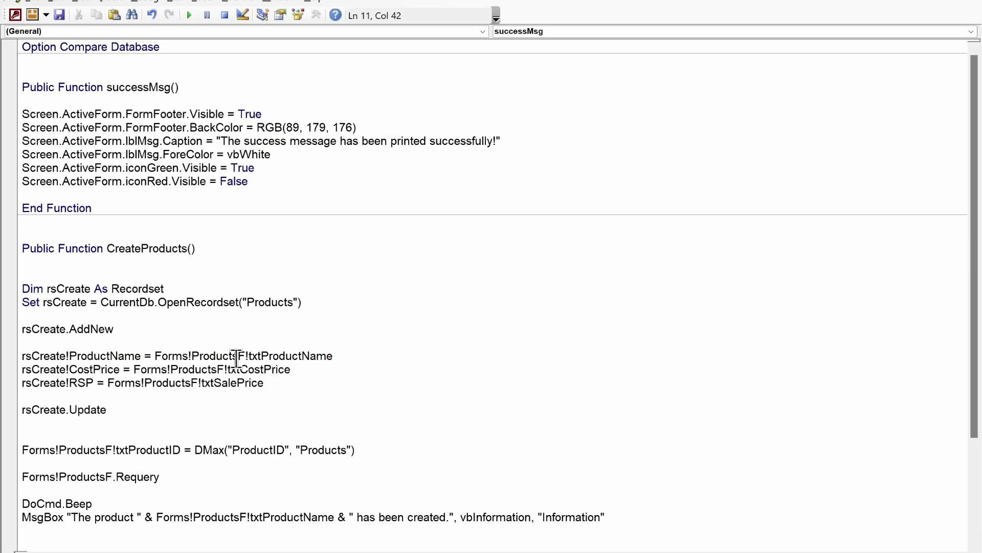
click(51, 75)
key(BackSpace)
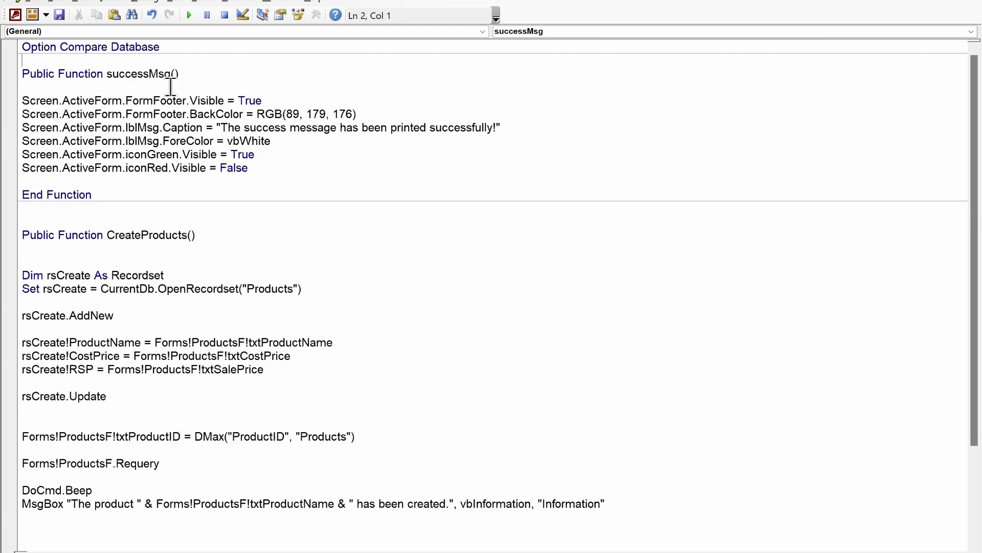
click(32, 77)
double_click(32, 77)
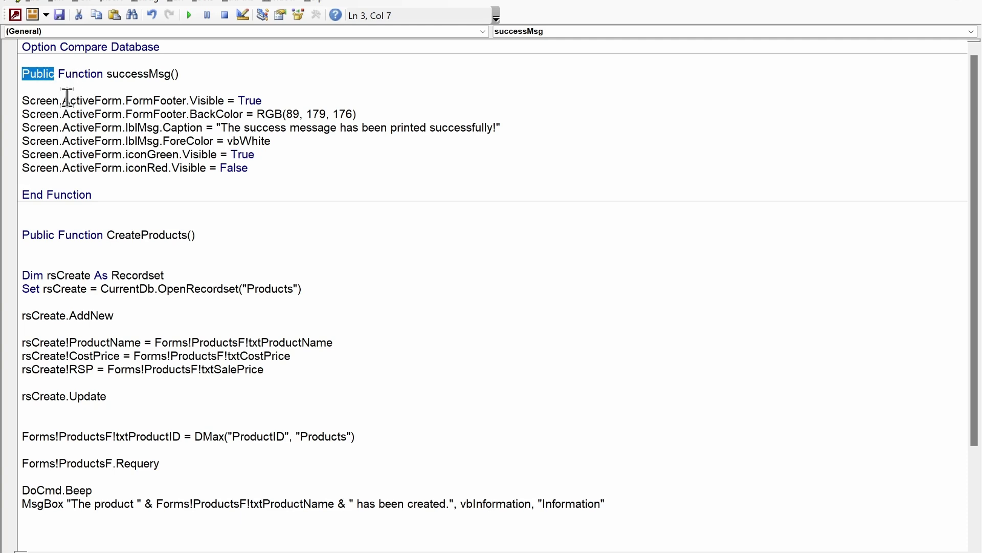
double_click(128, 76)
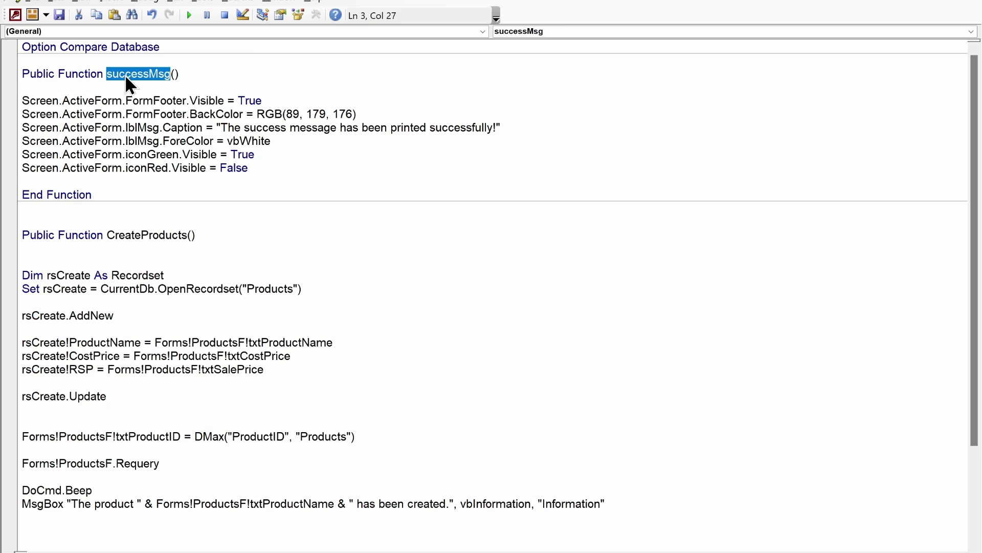
double_click(33, 75)
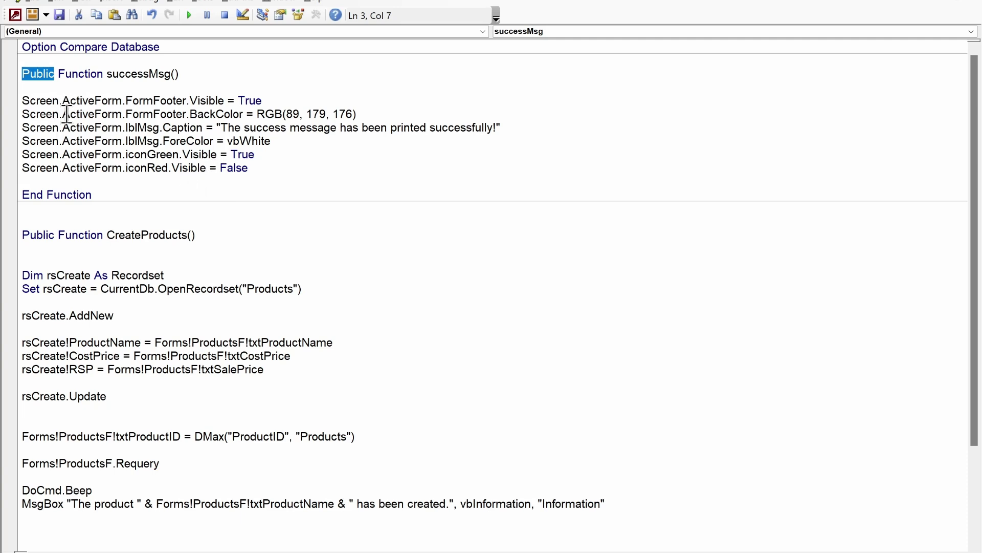
scroll(167, 295, down, 2)
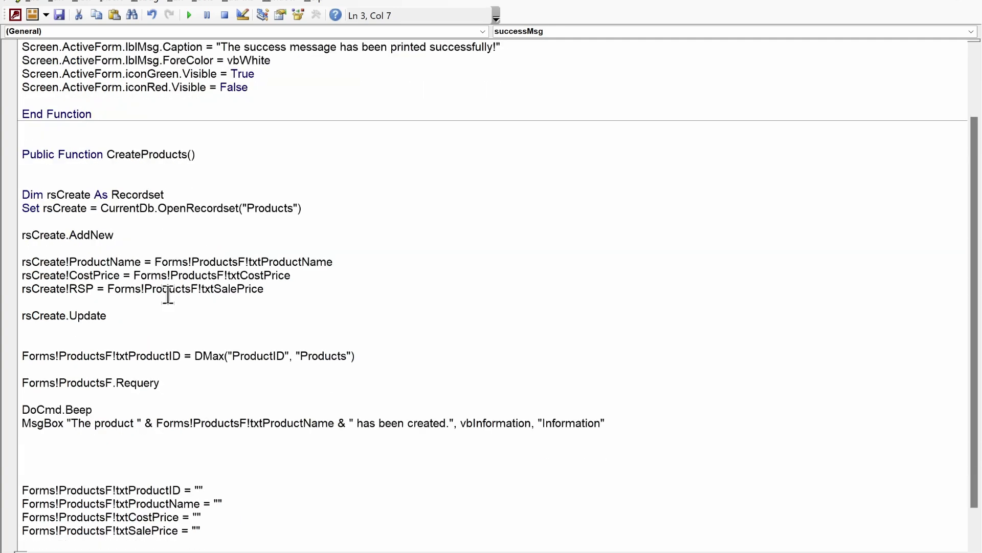
scroll(153, 231, down, 1)
click(66, 356)
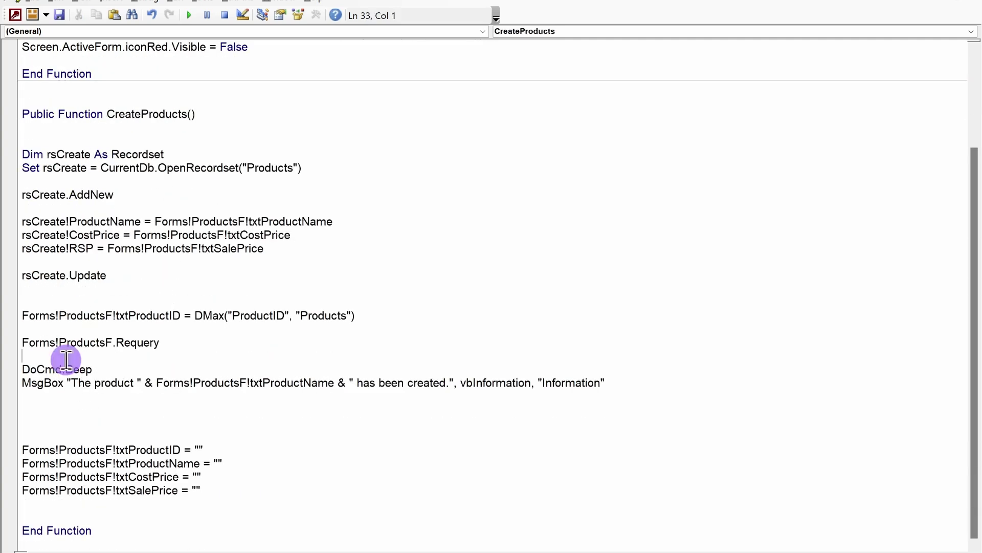
drag(605, 383, 19, 366)
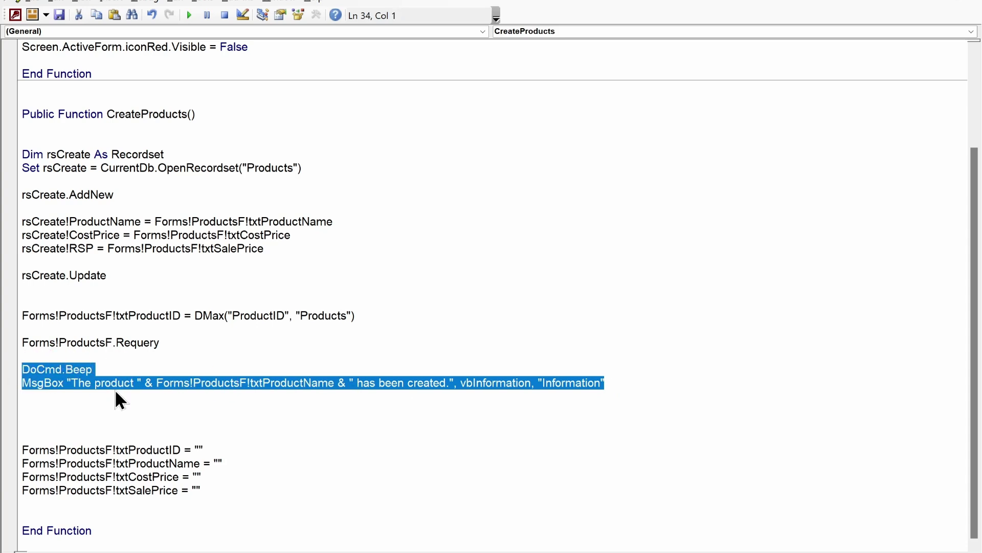
click(107, 408)
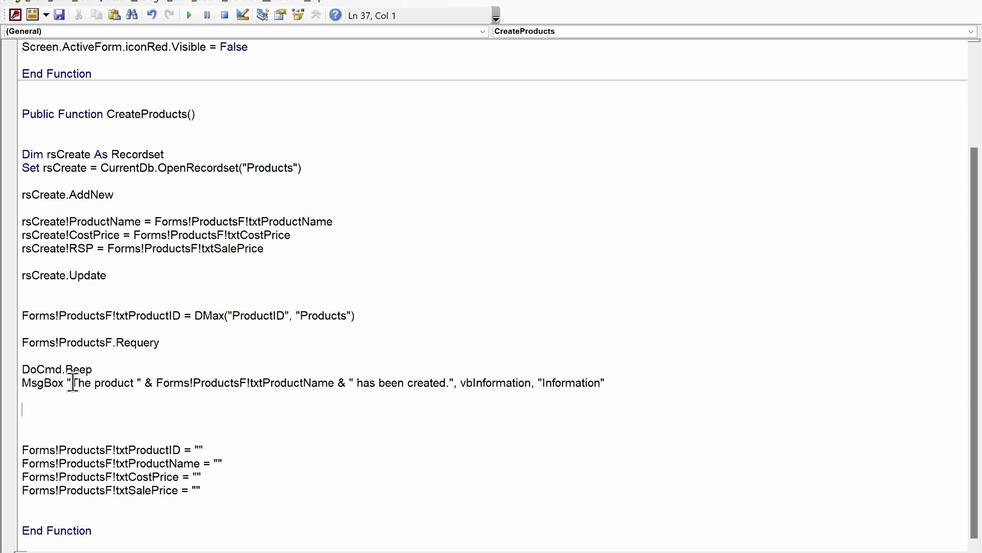
drag(72, 383, 604, 382)
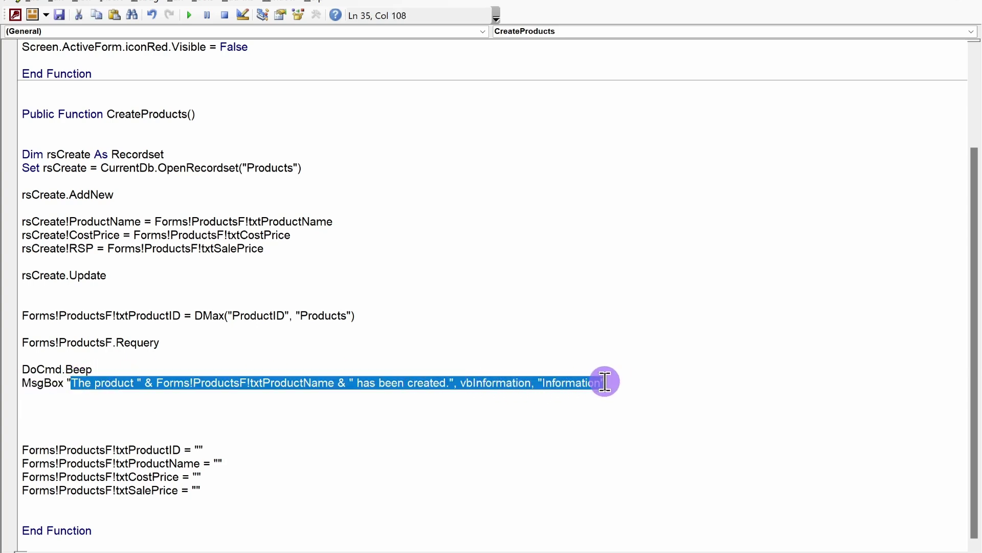
drag(604, 382, 449, 383)
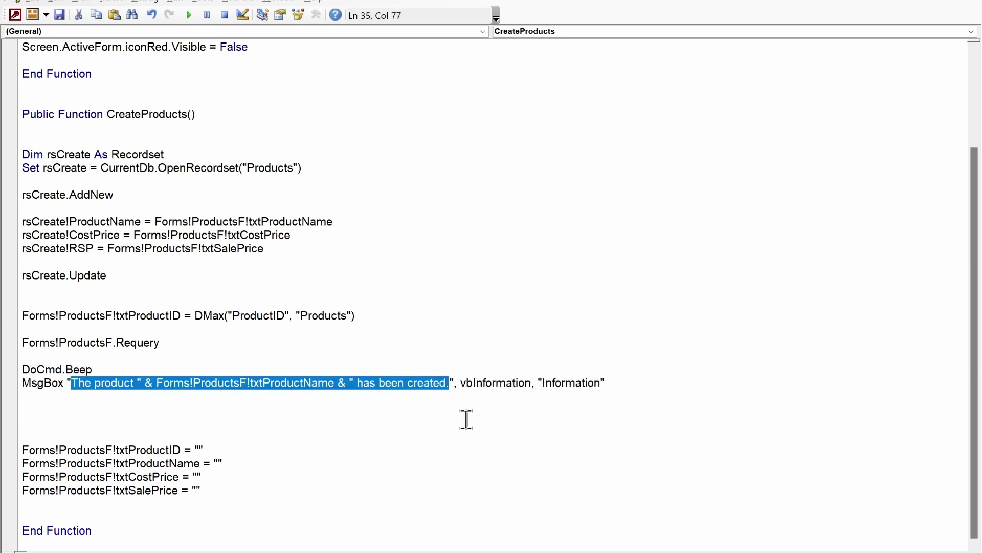
scroll(241, 286, up, 3)
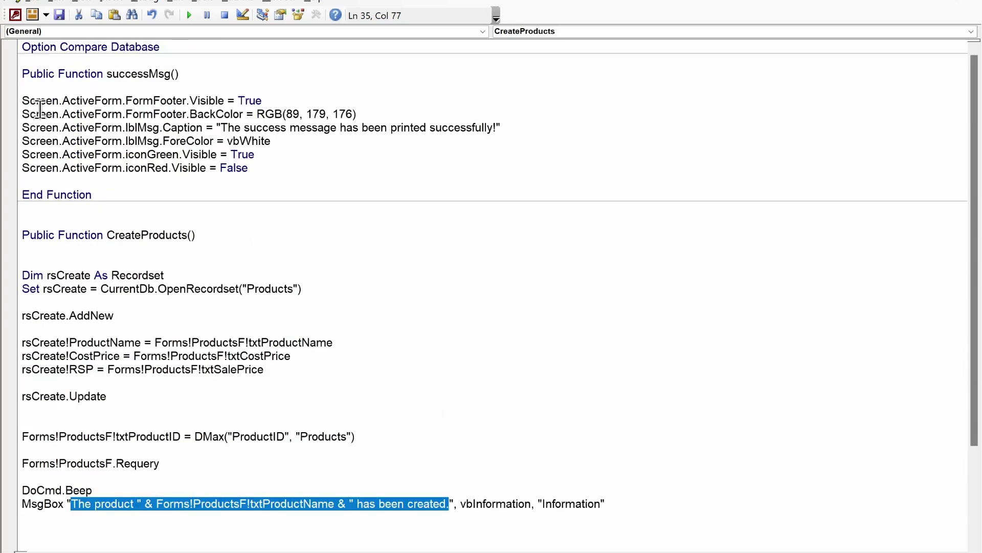
scroll(110, 404, down, 3)
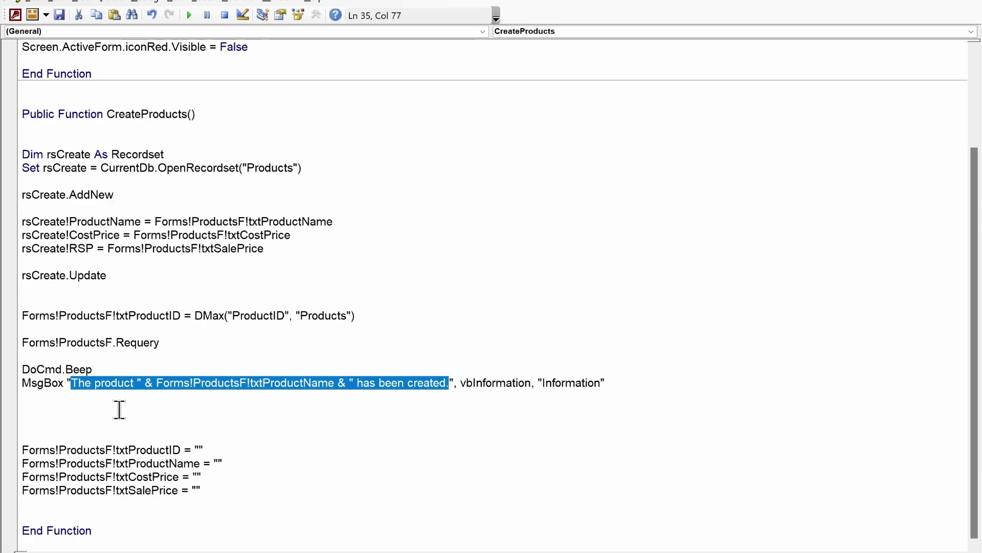
Add a Call successMsg statement below the MsgBox in CreateProducts
click(105, 407)
text(call )
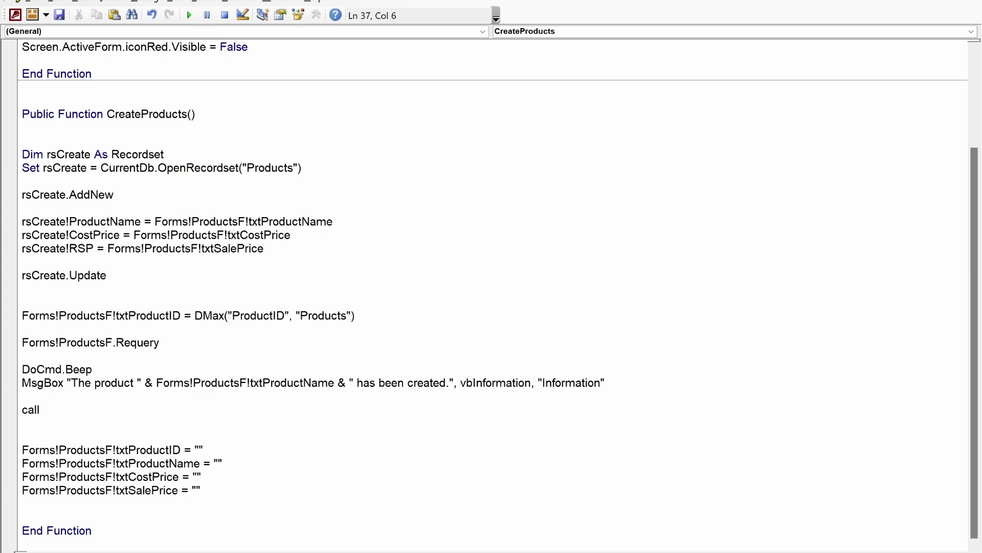
text(successmsg)
key(Down)
key(Return)
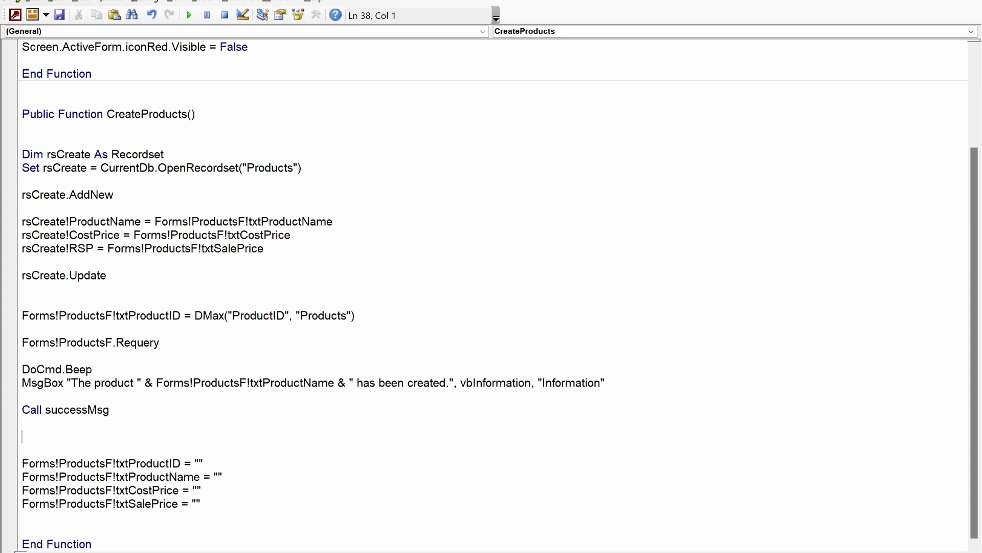
key(Return)
key(Up)
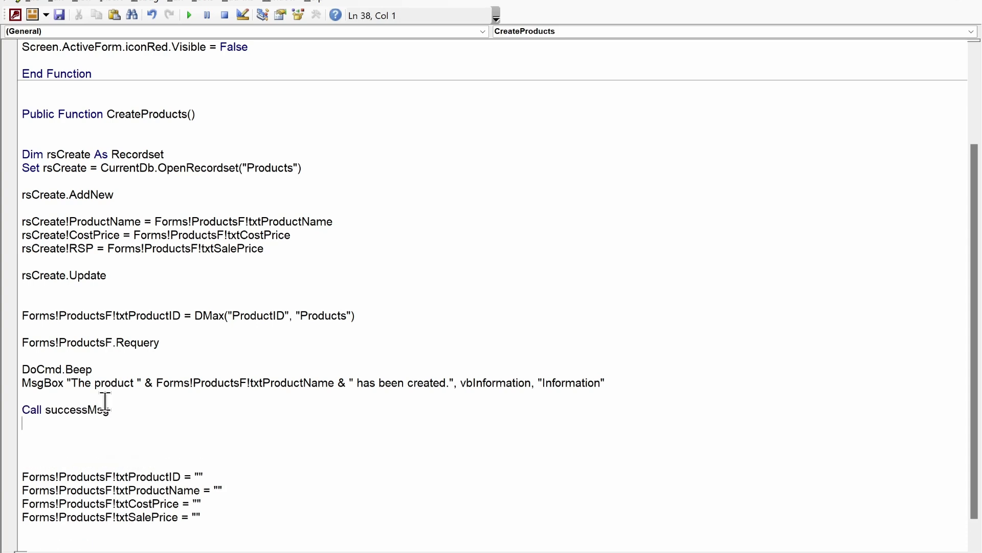
Move the lblMsg.Caption line out of successMsg and into CreateProducts below the call
scroll(119, 392, up, 2)
scroll(119, 392, up, 1)
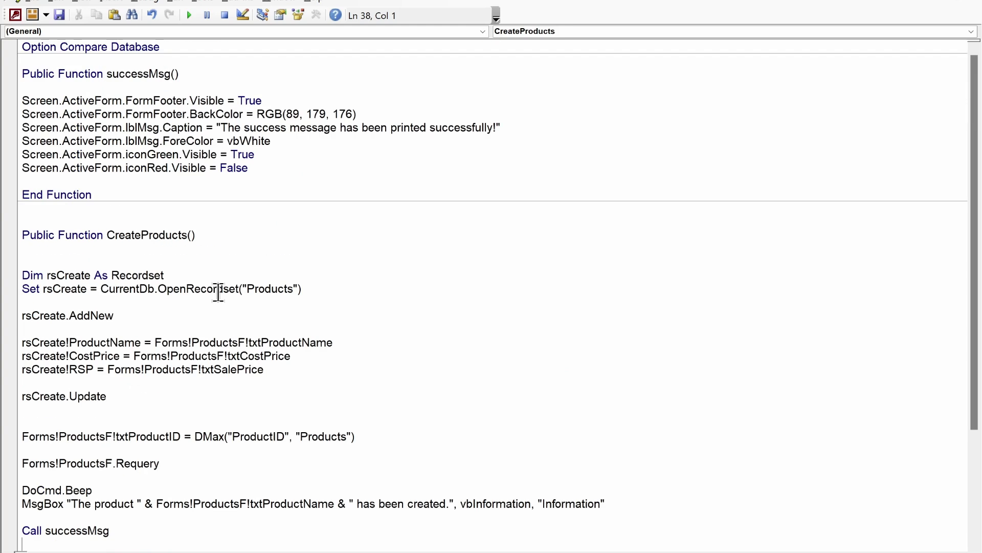
drag(501, 128, 11, 129)
key(ctrl+c)
key(Delete)
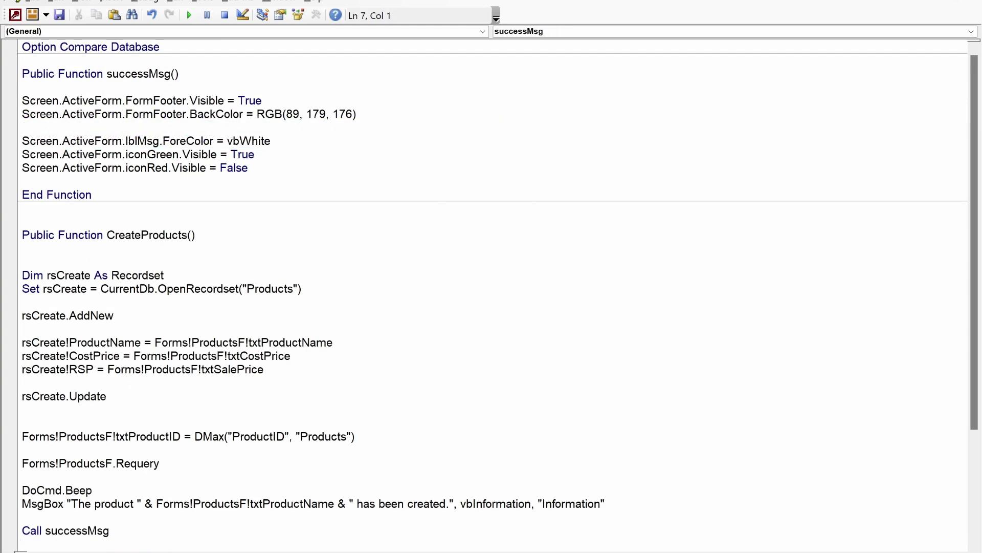
key(BackSpace)
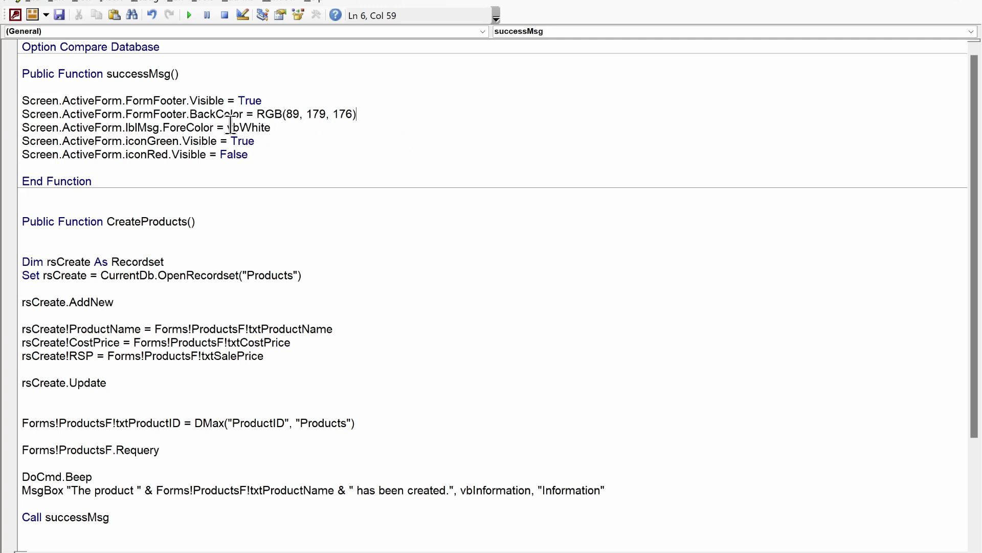
scroll(233, 130, down, 2)
scroll(226, 138, down, 2)
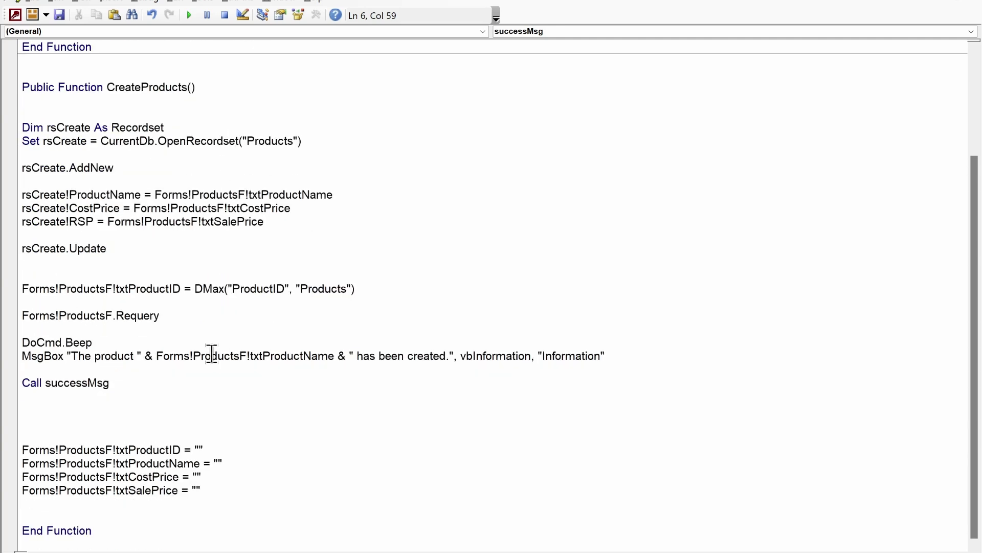
click(207, 405)
key(ctrl+v)
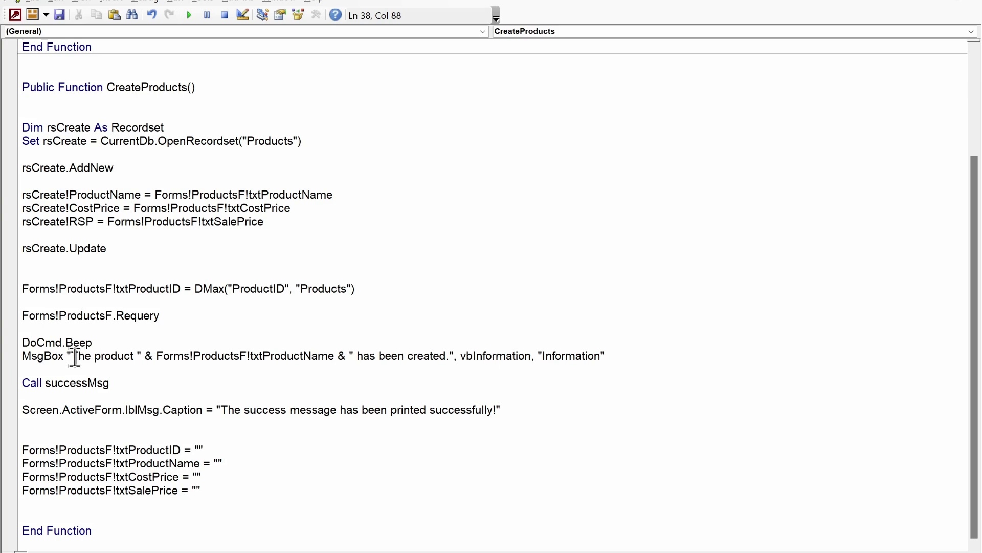
Replace the caption text with the MsgBox's product-created message
drag(70, 356, 448, 355)
key(ctrl+c)
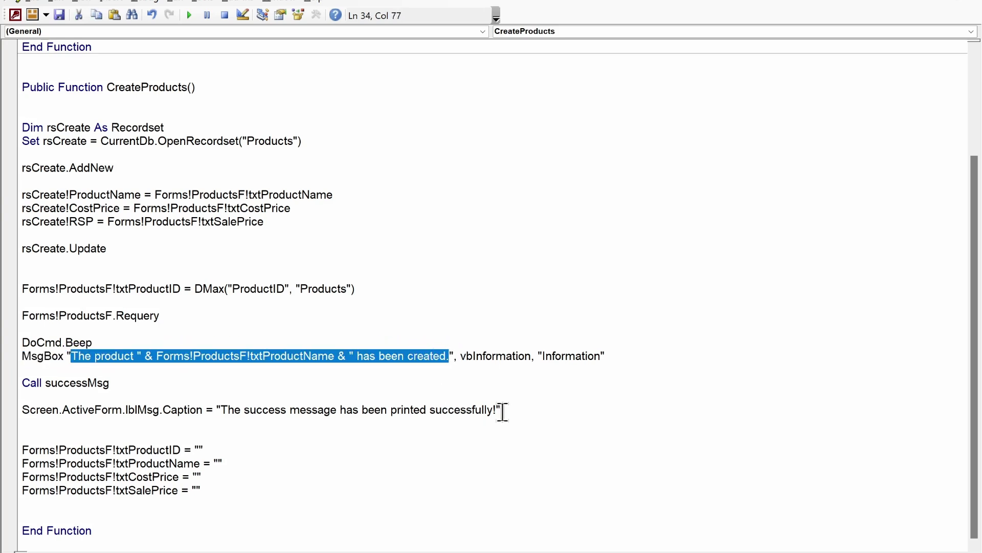
mouse_move(495, 409)
mouse_down()
mouse_move(139, 409)
mouse_move(224, 410)
mouse_up()
key(ctrl+v)
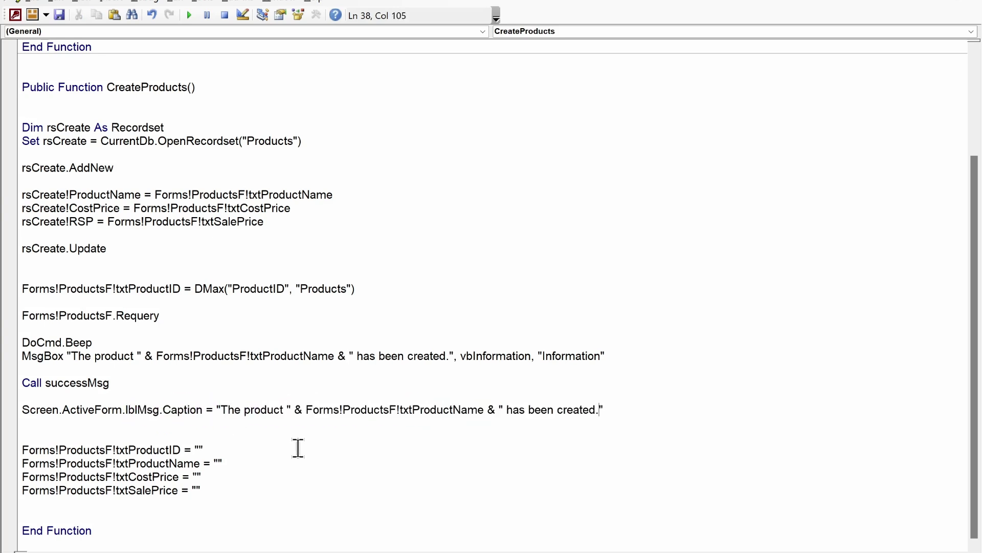
click(291, 435)
Comment out the MsgBox line with an apostrophe
click(25, 356)
text('')
key(Down)
key(Down)
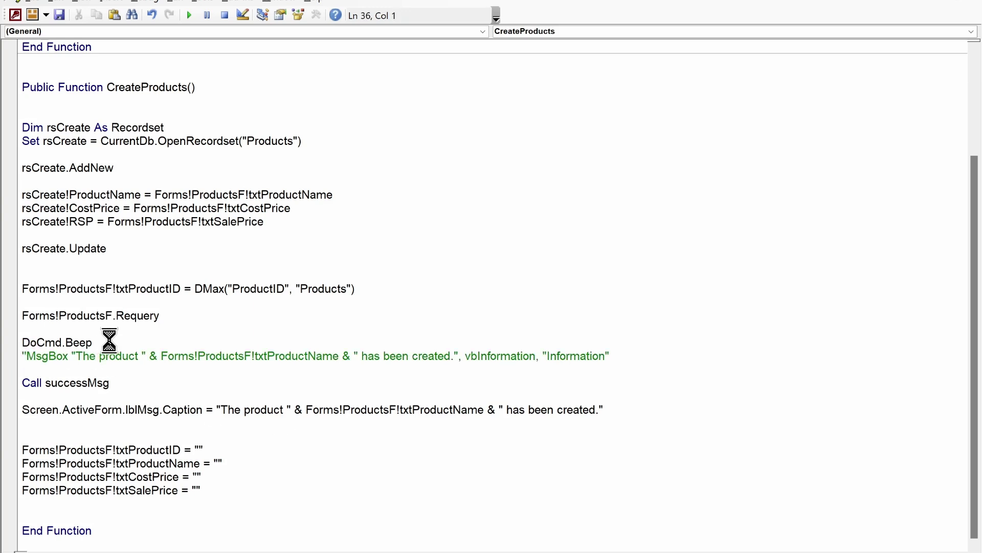
Compile the code, open ProductsF and enter the product name HP Monitor 21
click(150, 5)
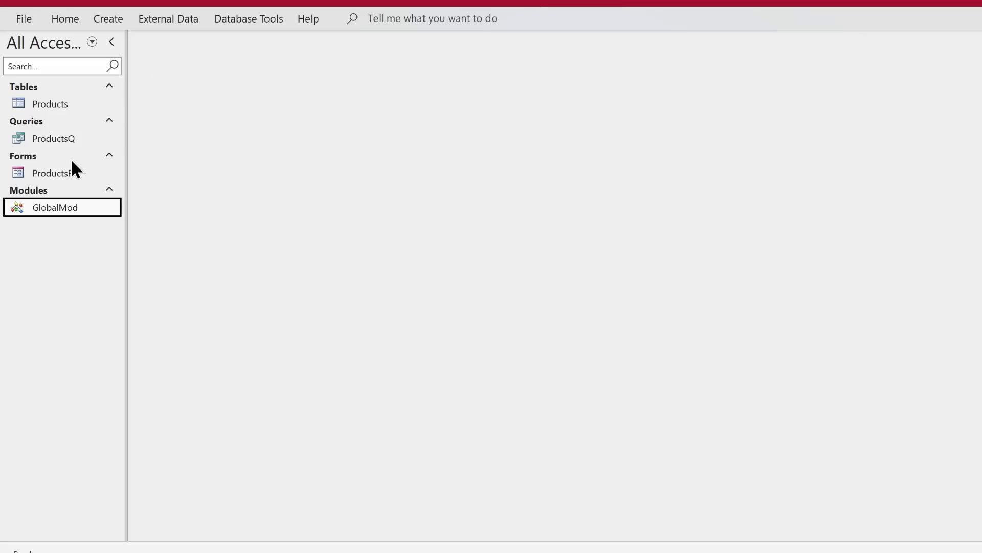
double_click(56, 173)
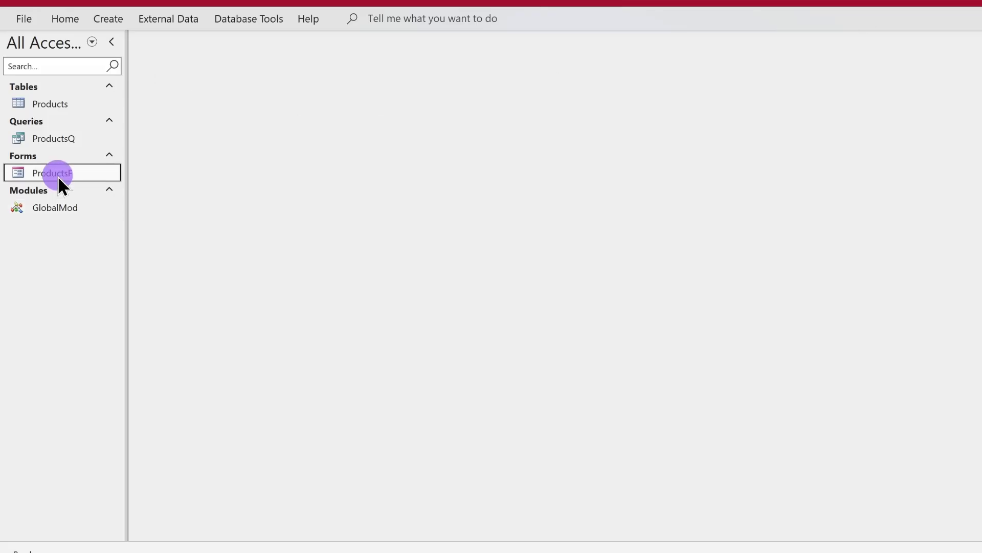
click(421, 81)
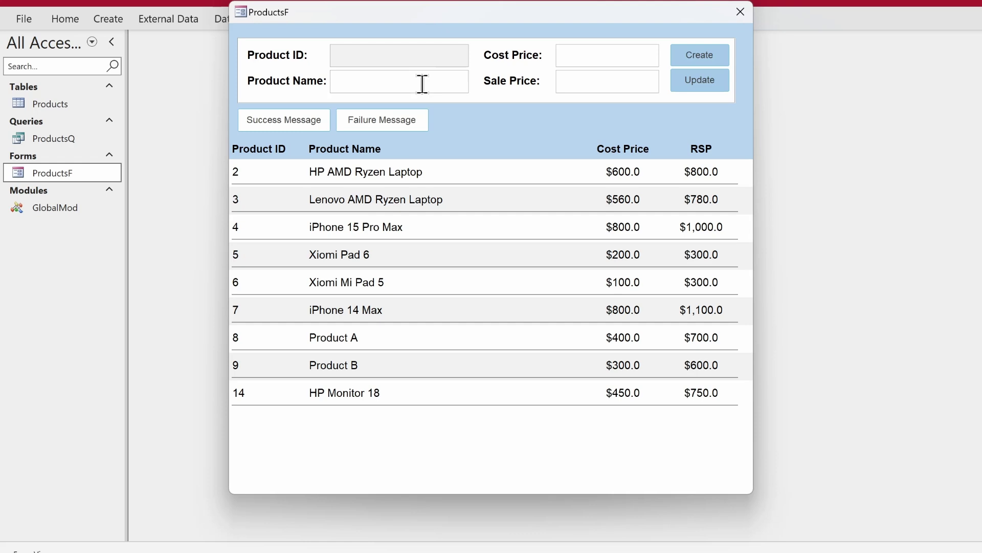
text(HP Mont)
key(BackSpace)
text(itor)
text( 21)
Enter cost 652 and sale price 1000, then create the product
key(Tab)
text(652)
key(Tab)
text(1)
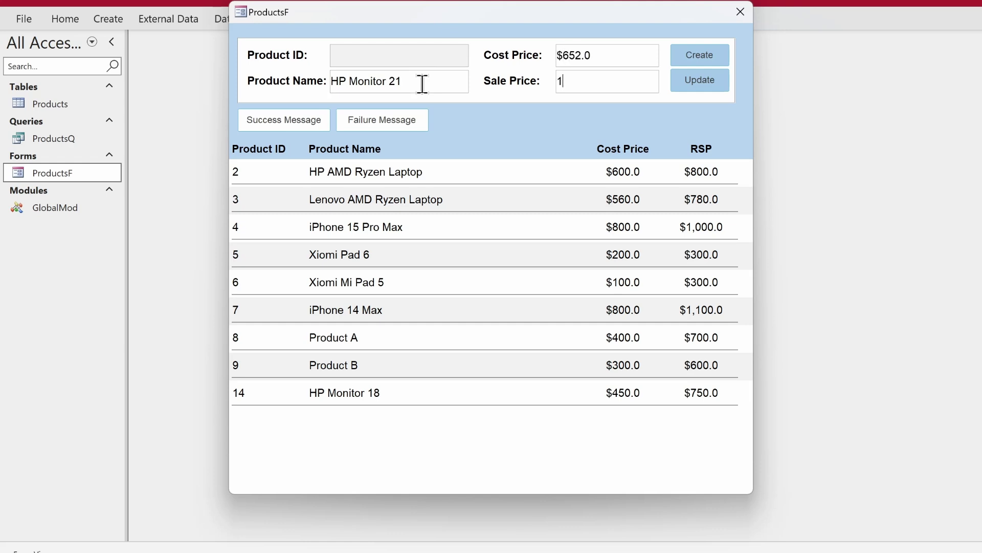
text(000)
key(Tab)
click(701, 57)
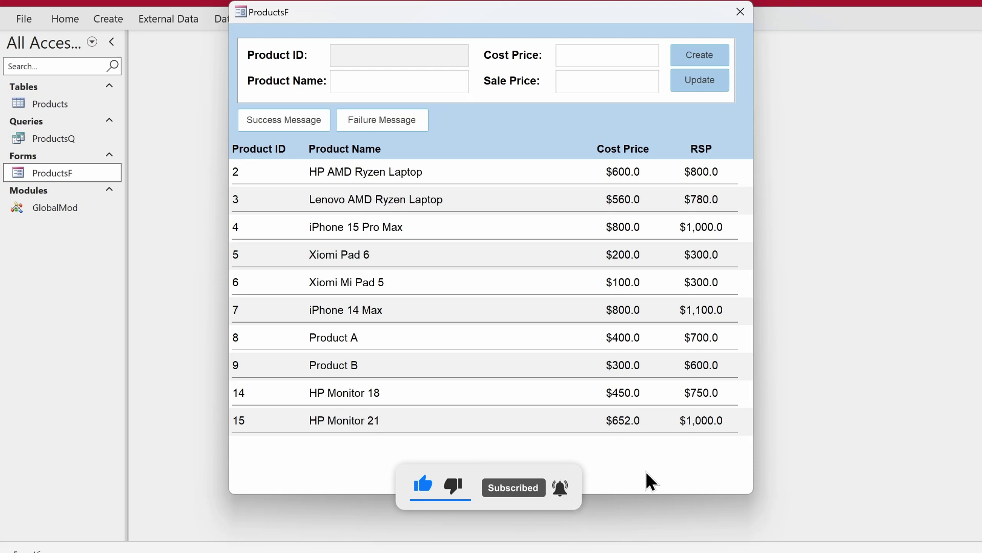
Switch ProductsF to Design View and open the GlobalMod code
right_click(529, 29)
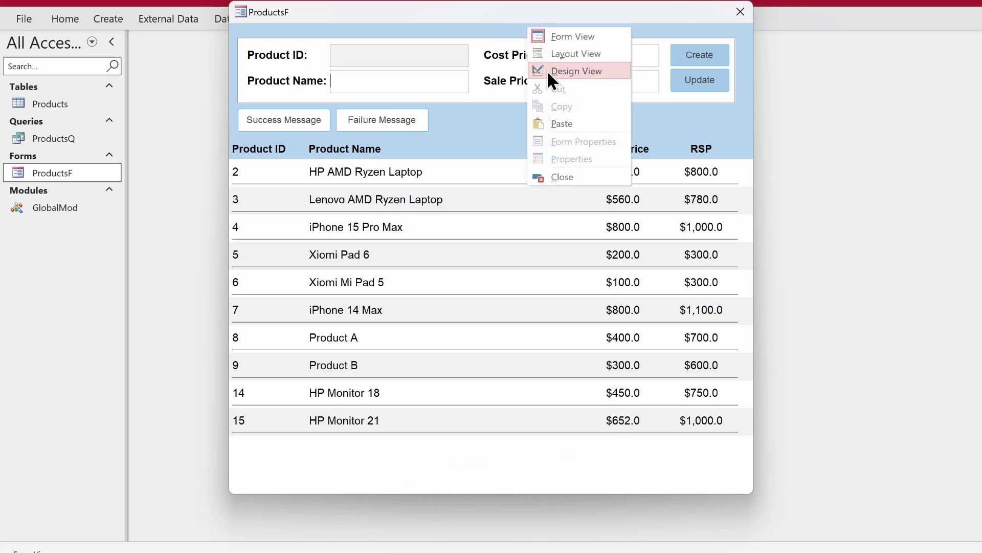
click(548, 70)
double_click(63, 204)
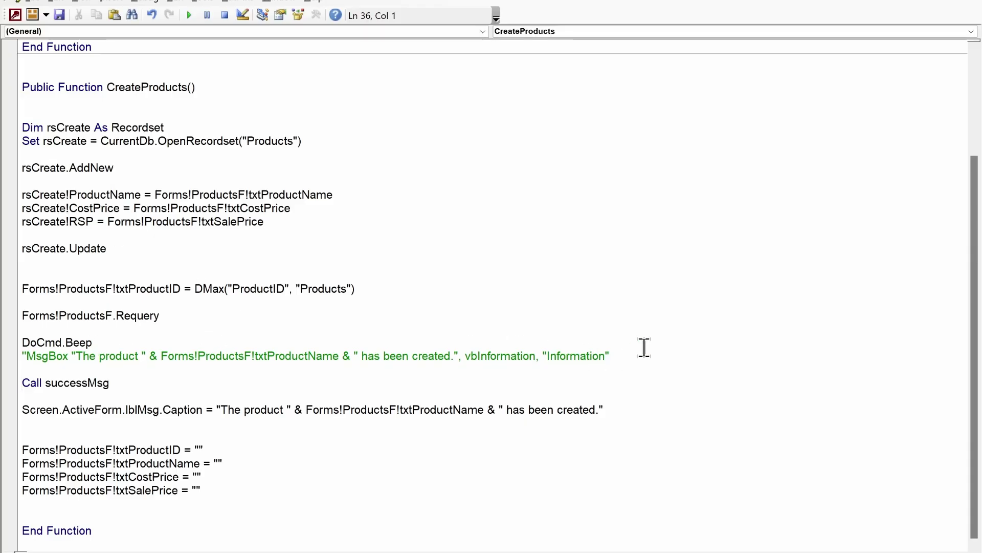
Delete the commented-out MsgBox line and the blank line after Call successMsg
drag(635, 356, 17, 356)
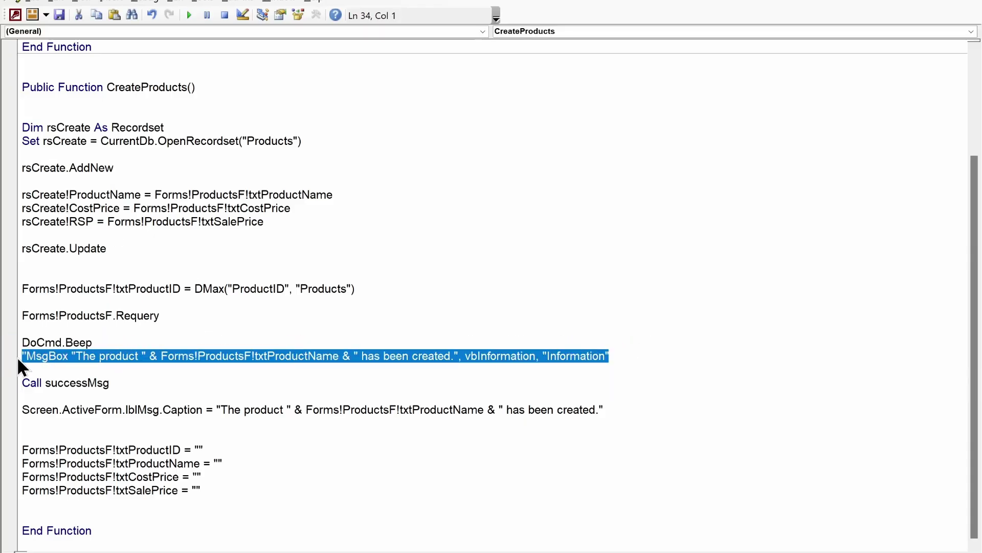
key(BackSpace)
key(BackSpace)
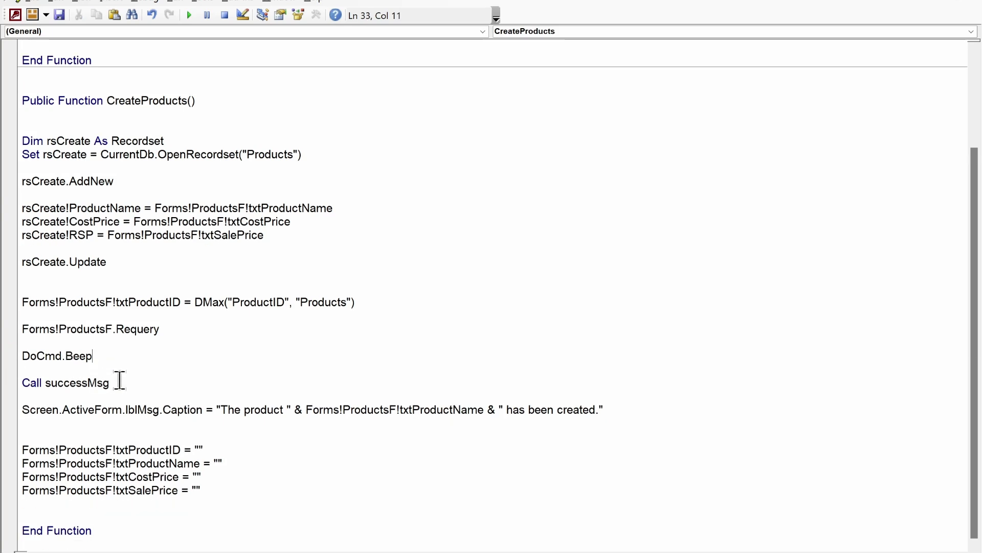
drag(119, 380, 11, 379)
click(48, 395)
key(BackSpace)
drag(108, 395, 23, 395)
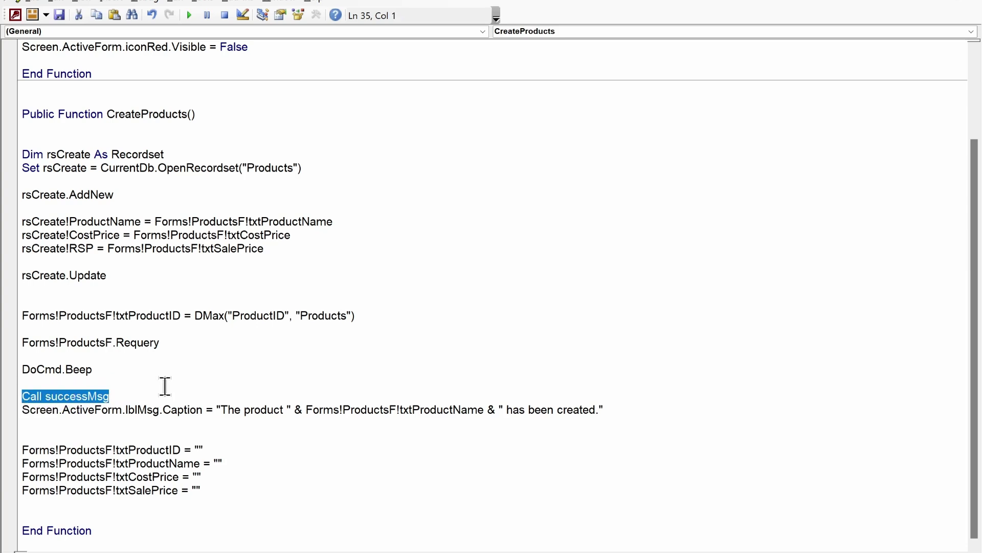
click(131, 398)
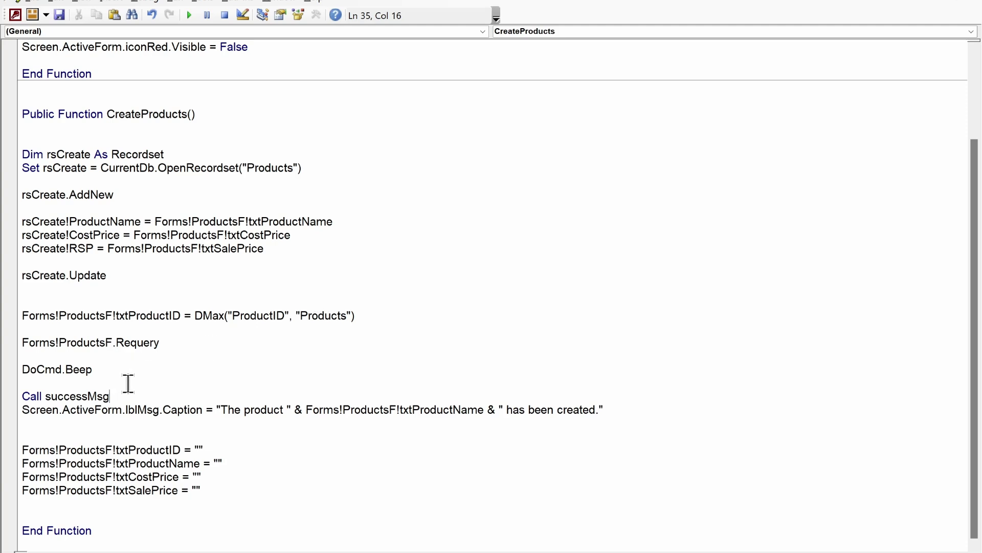
key(alt+F11)
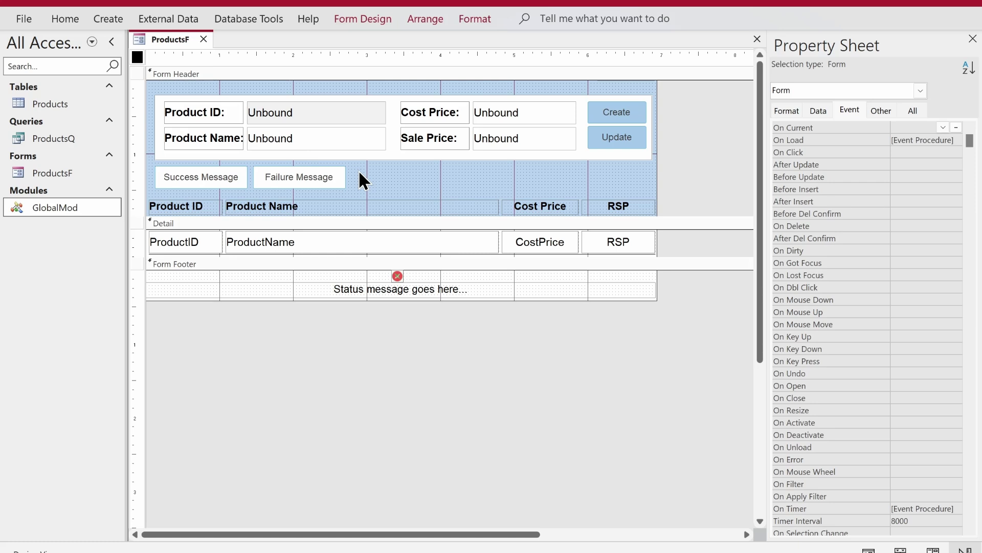
Switch back to the VBA editor and scroll to the top of GlobalMod
key(alt+F11)
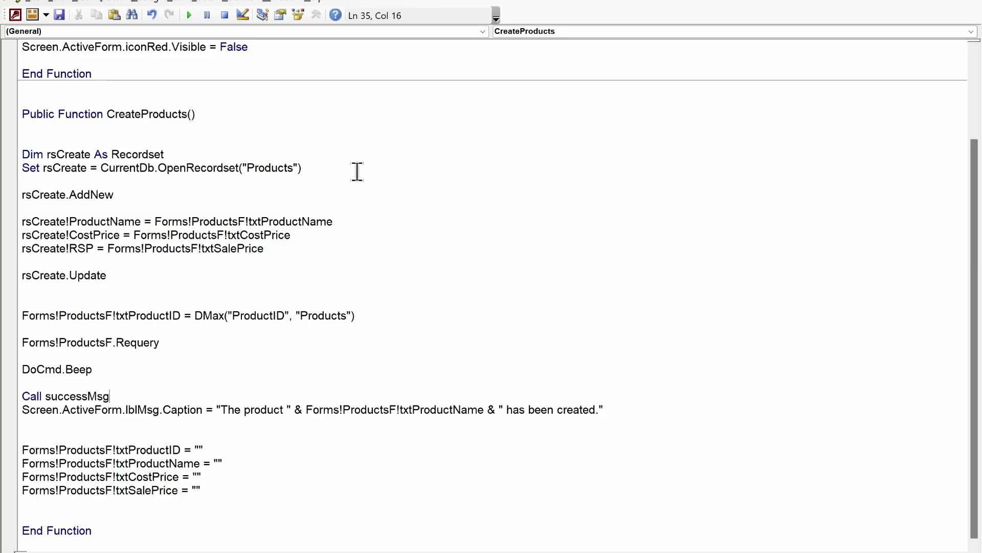
scroll(271, 300, up, 1)
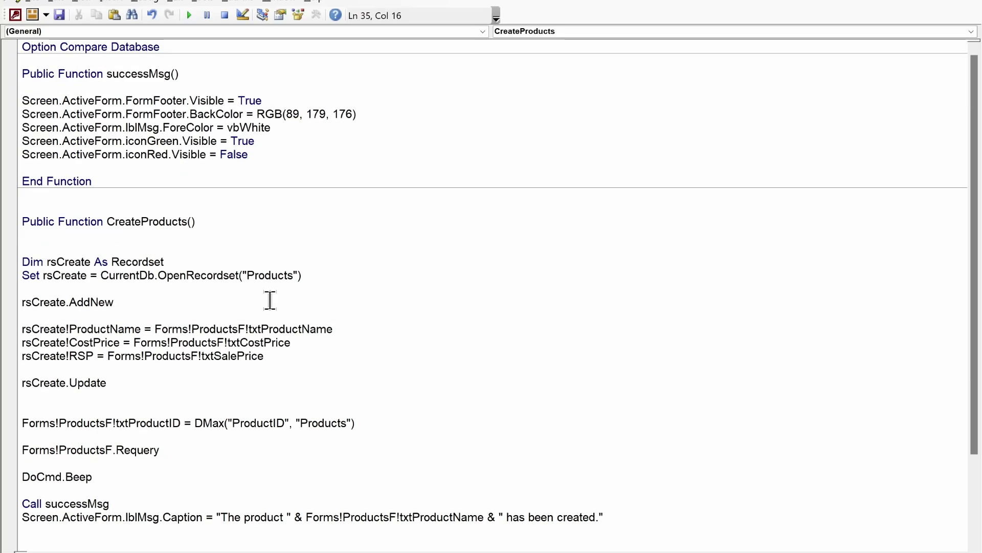